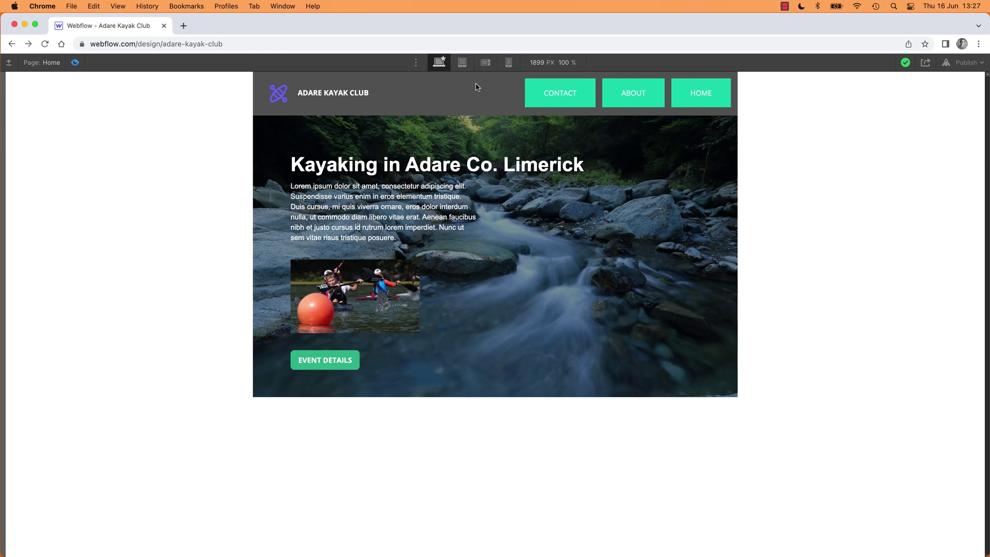
Check the navbar's hamburger menu at mobile portrait width, then select the old Section Nav
click(509, 63)
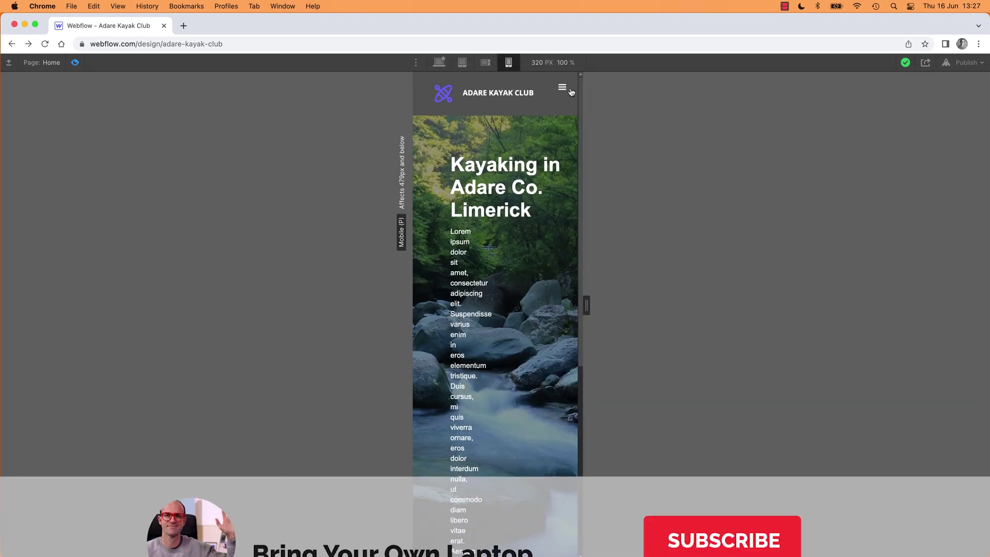
click(565, 88)
click(610, 111)
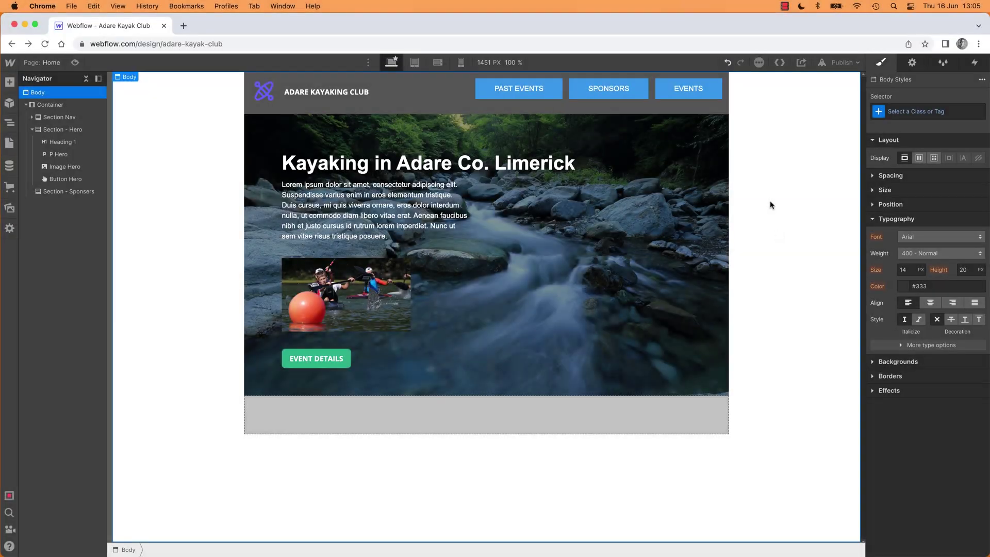
click(412, 89)
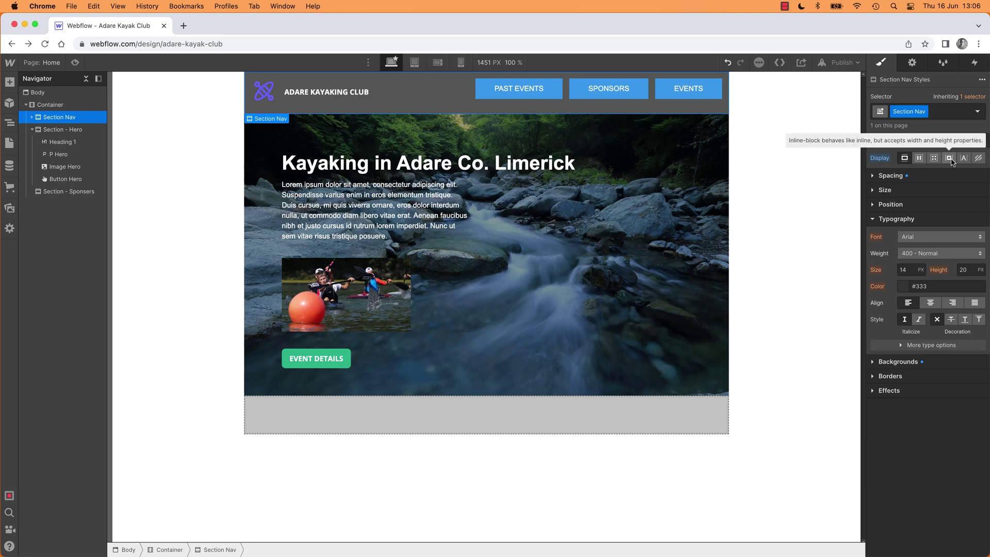
Set the Section Nav's display to None, then back to Block
click(978, 158)
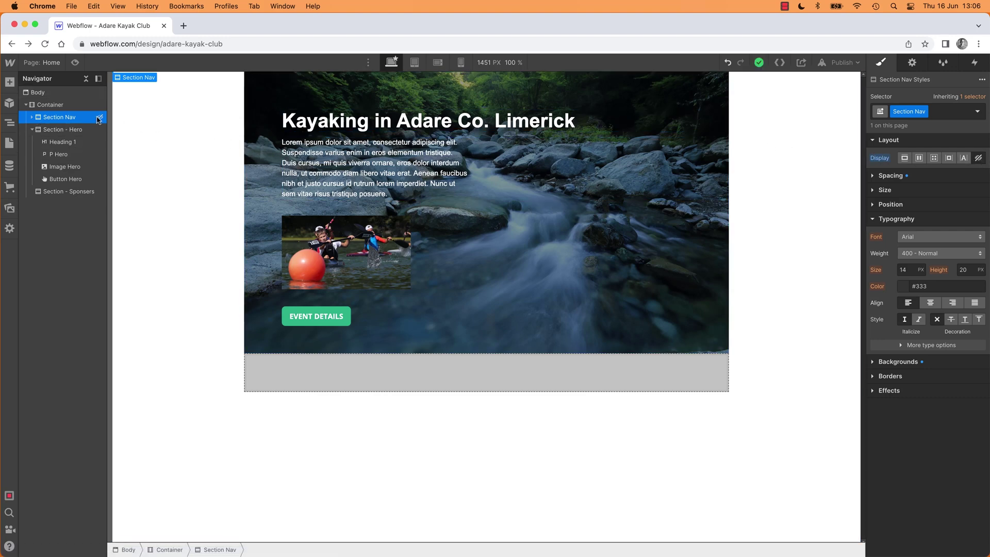
click(904, 158)
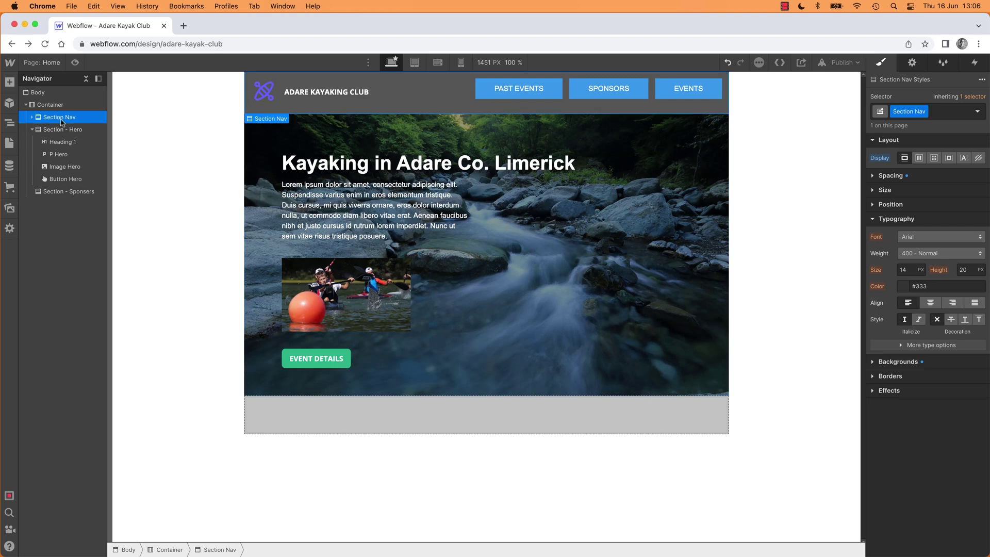
Delete the old Section Nav and place a Navbar component above Section - Hero
key(Delete)
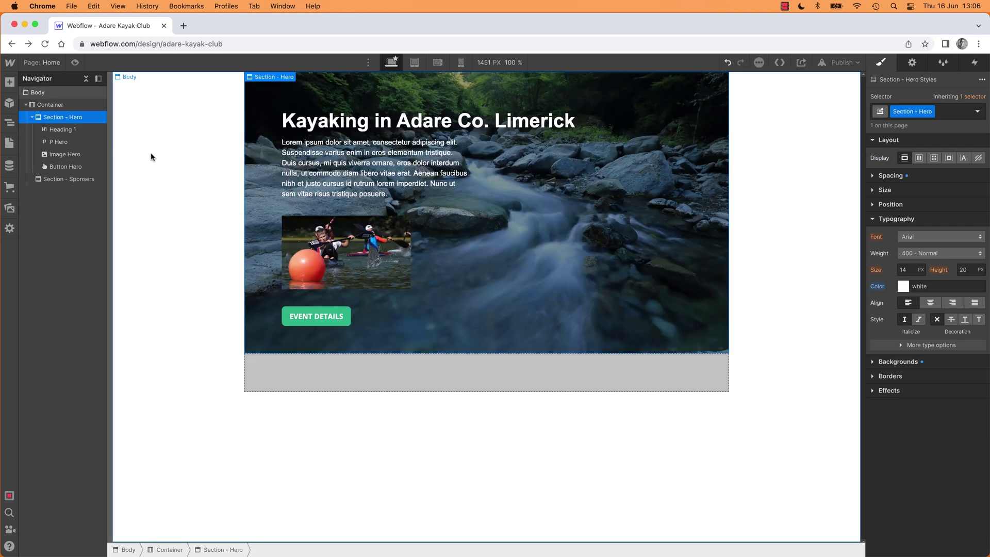
click(9, 83)
scroll(74, 287, down, 9)
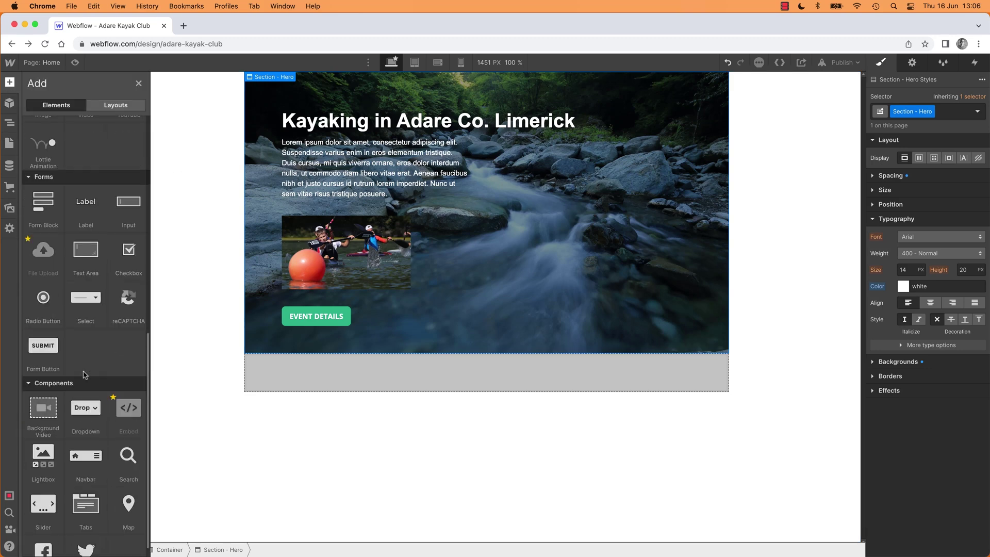
scroll(86, 412, down, 1)
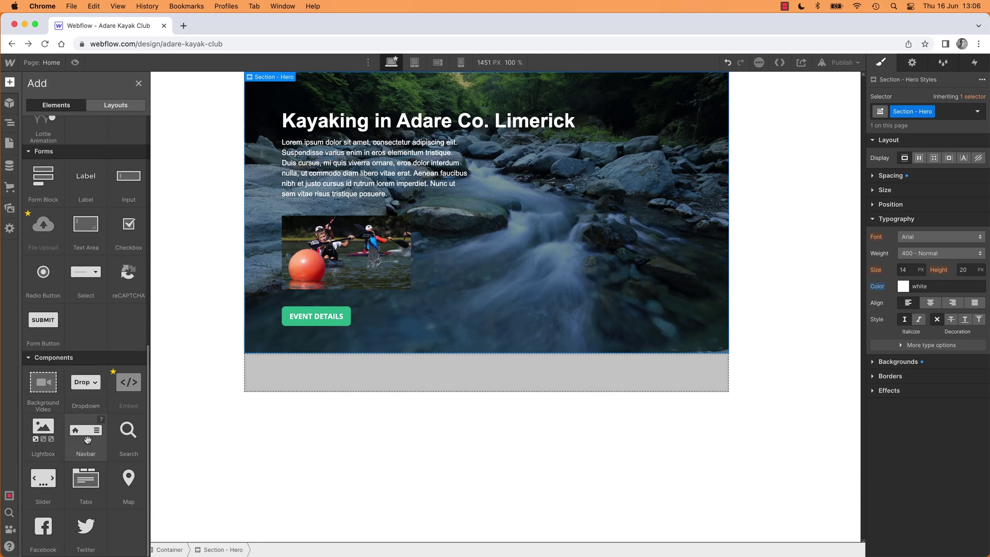
drag(87, 440, 329, 82)
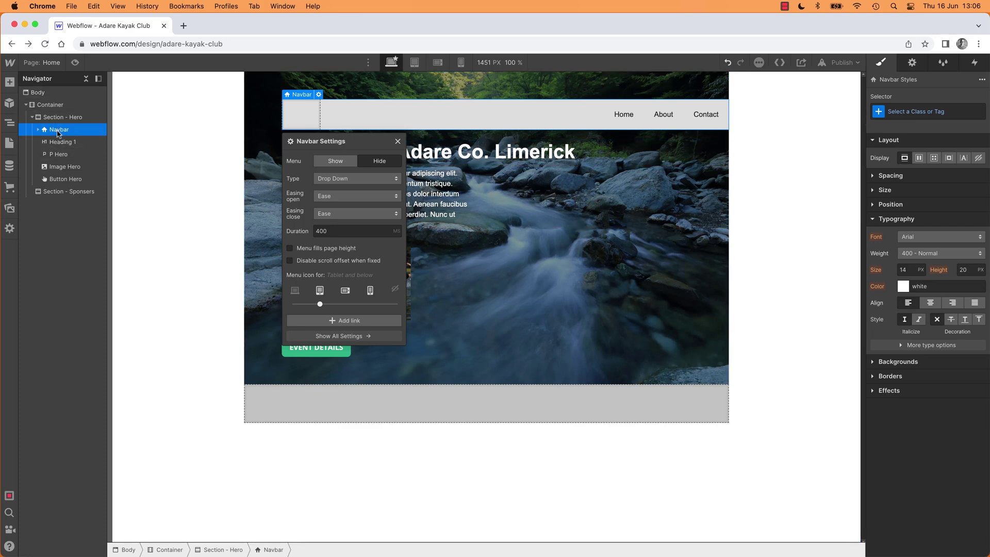
drag(58, 133, 54, 109)
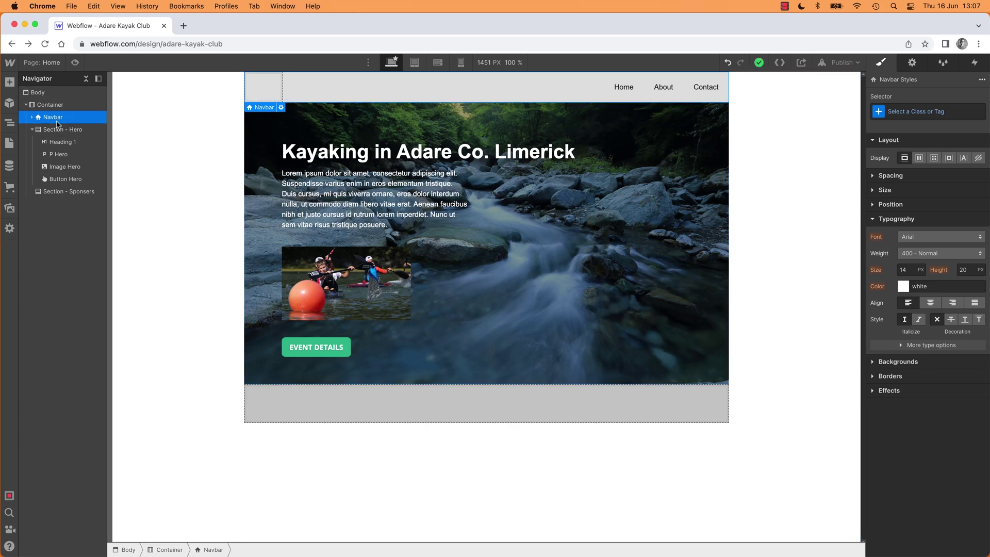
Add a new Section inside the Container and apply the existing Section Nav class to it
click(10, 84)
drag(43, 150, 54, 129)
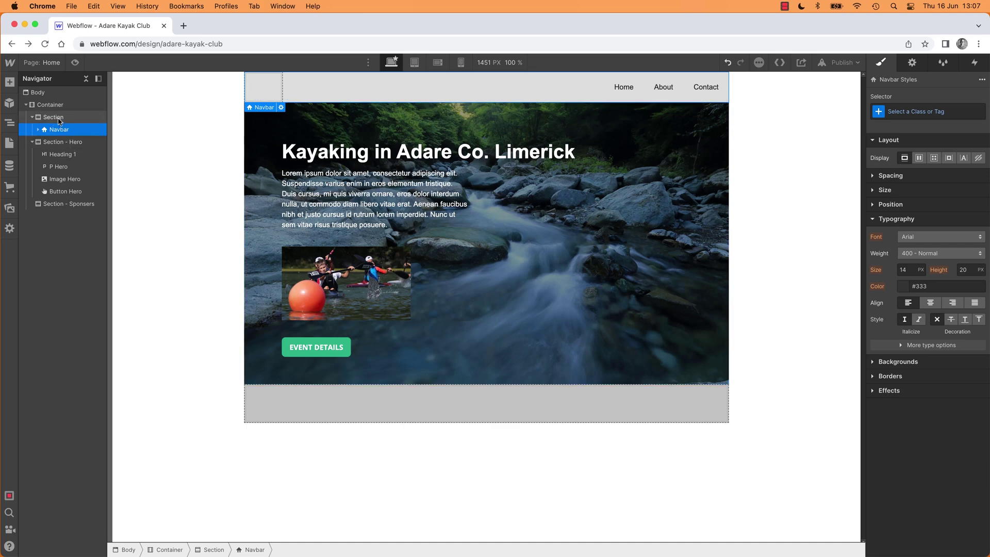
click(60, 119)
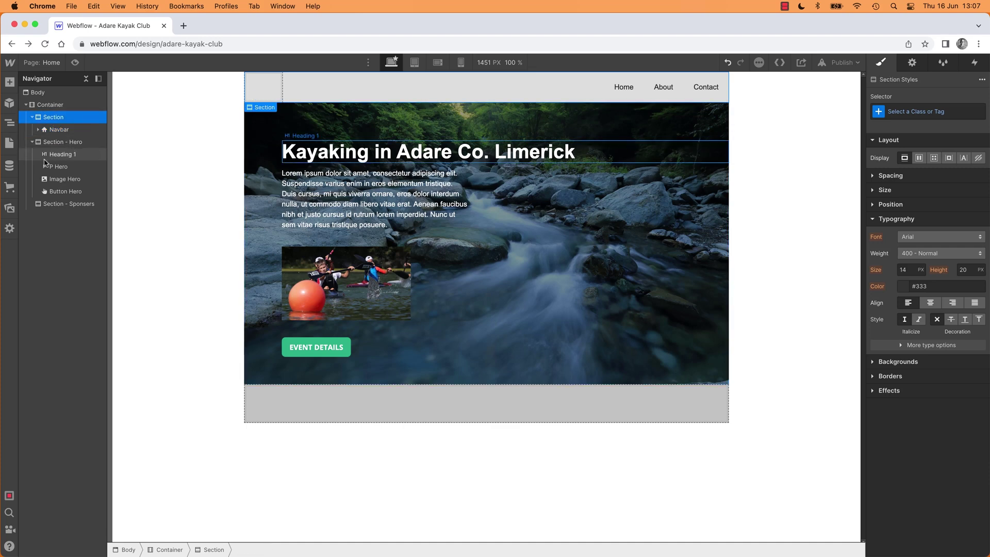
click(926, 112)
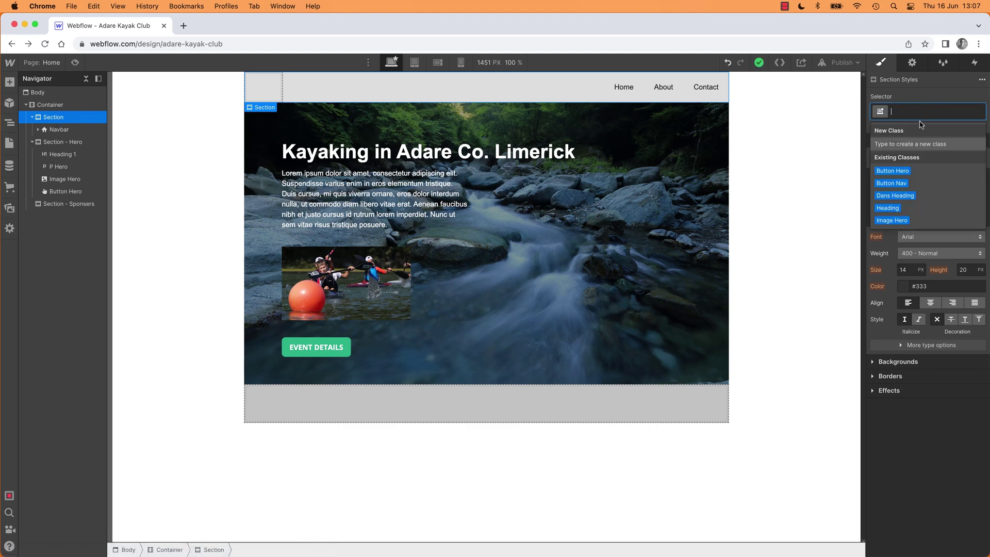
text(sec)
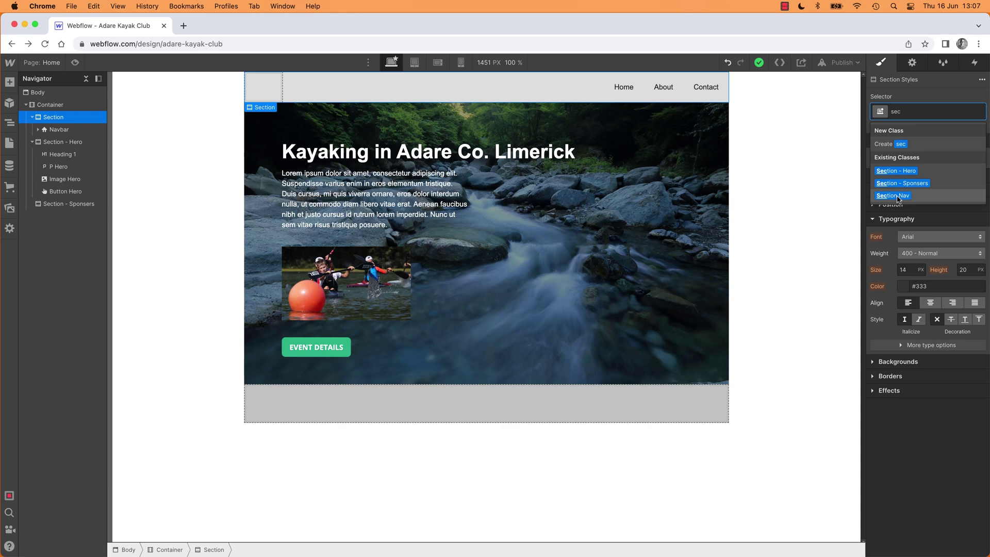
click(898, 196)
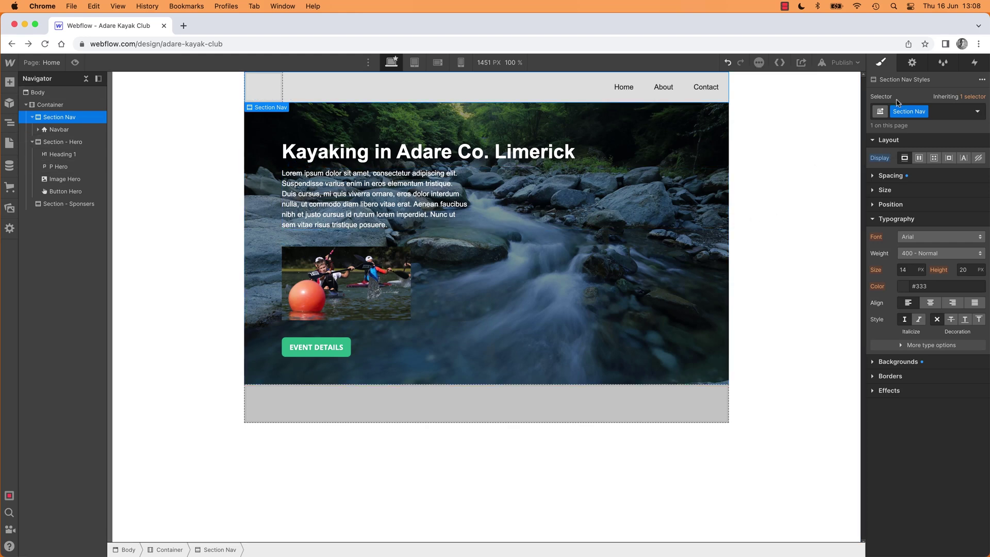
Give the Section Nav a red #c41515 background colour
click(898, 361)
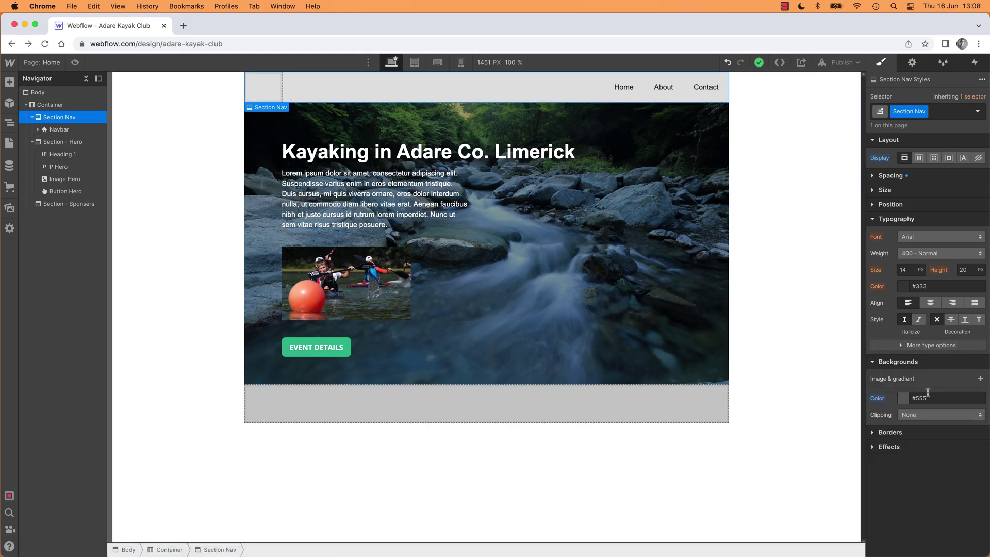
click(902, 398)
click(979, 237)
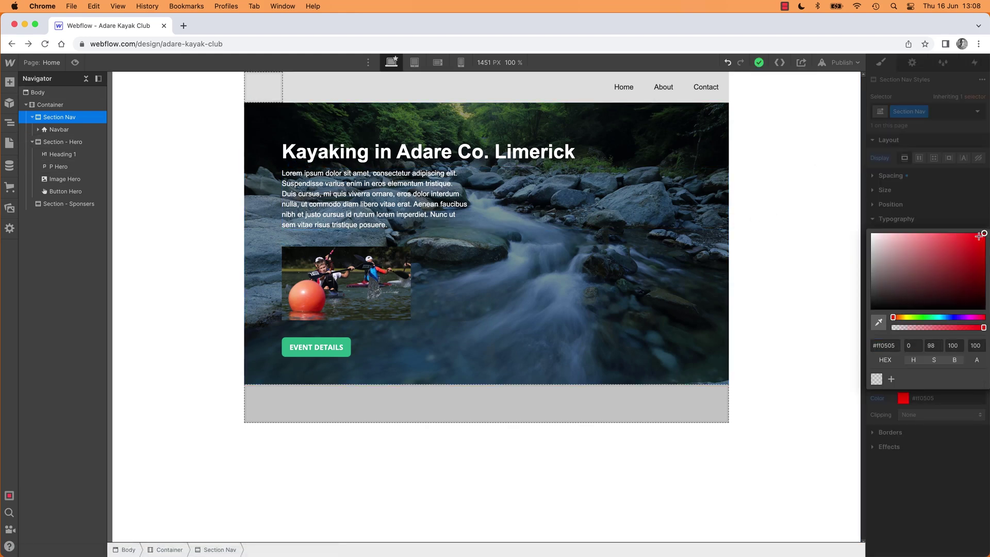
drag(980, 243, 974, 251)
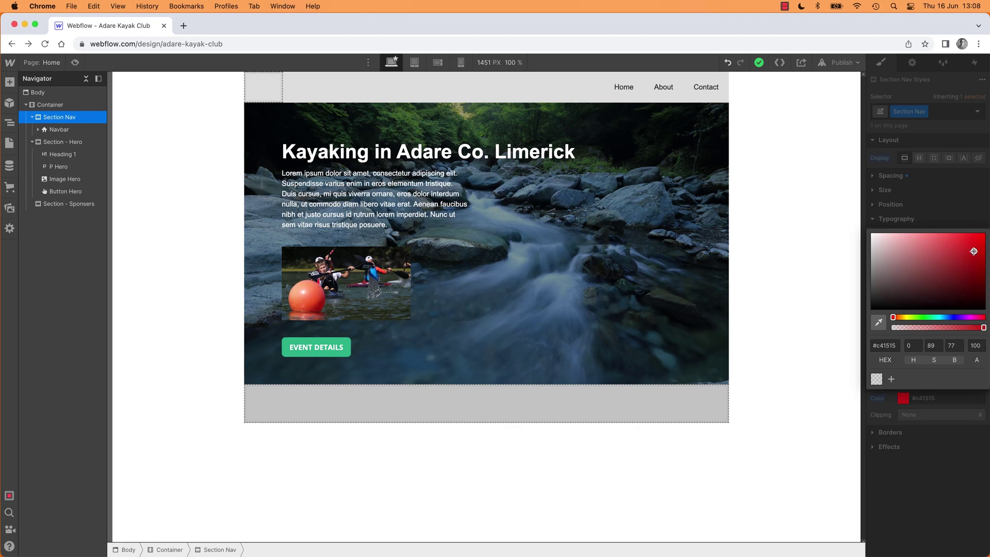
Make the Navbar's own background transparent
click(59, 130)
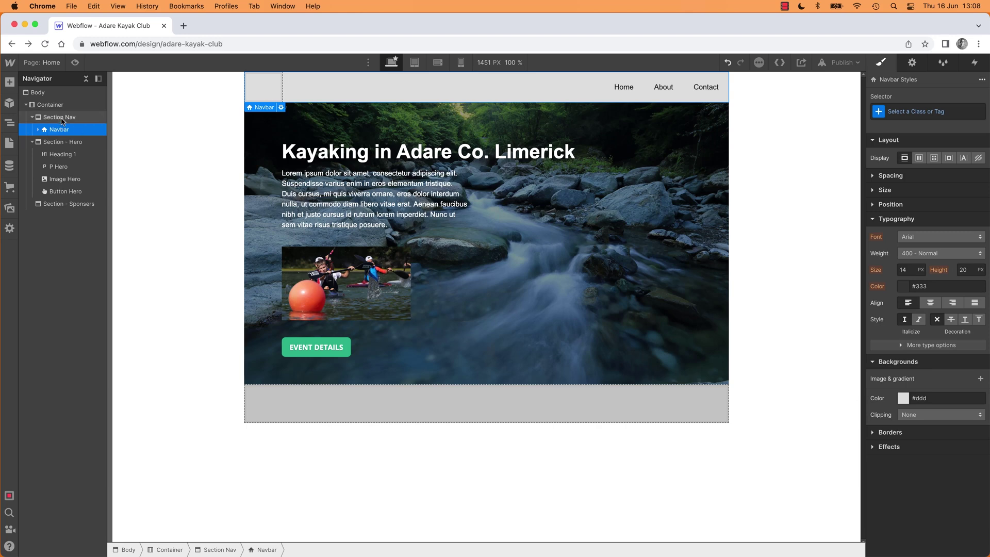
click(61, 120)
click(63, 133)
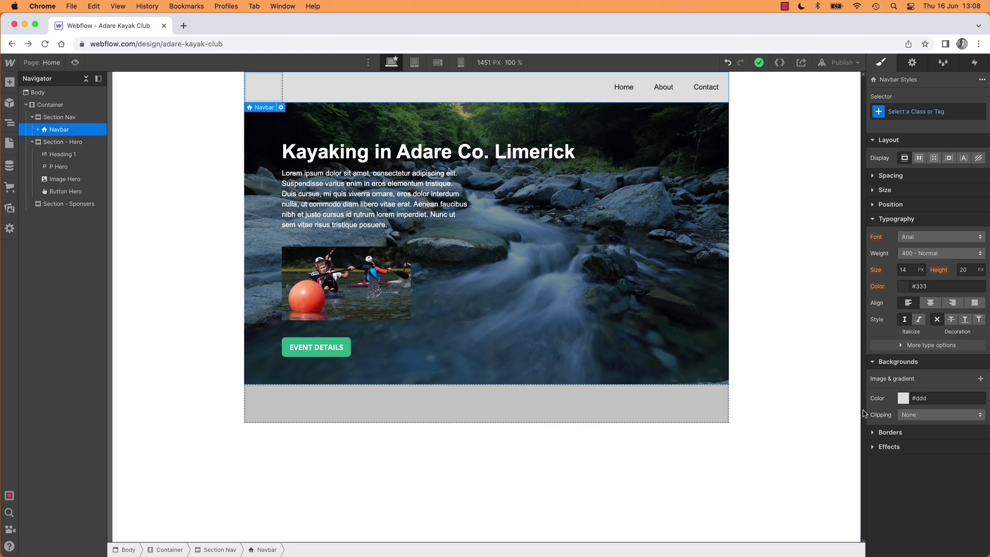
click(903, 398)
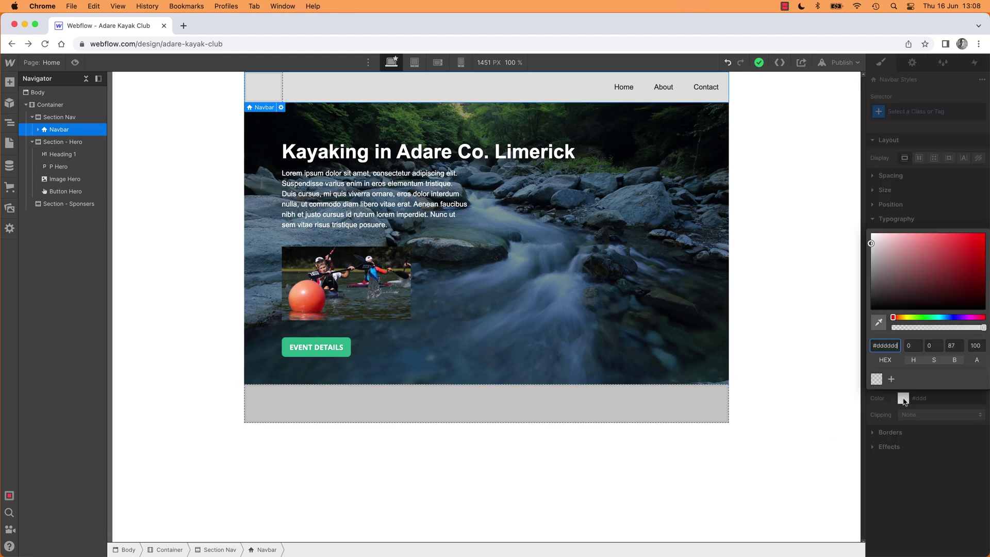
click(876, 379)
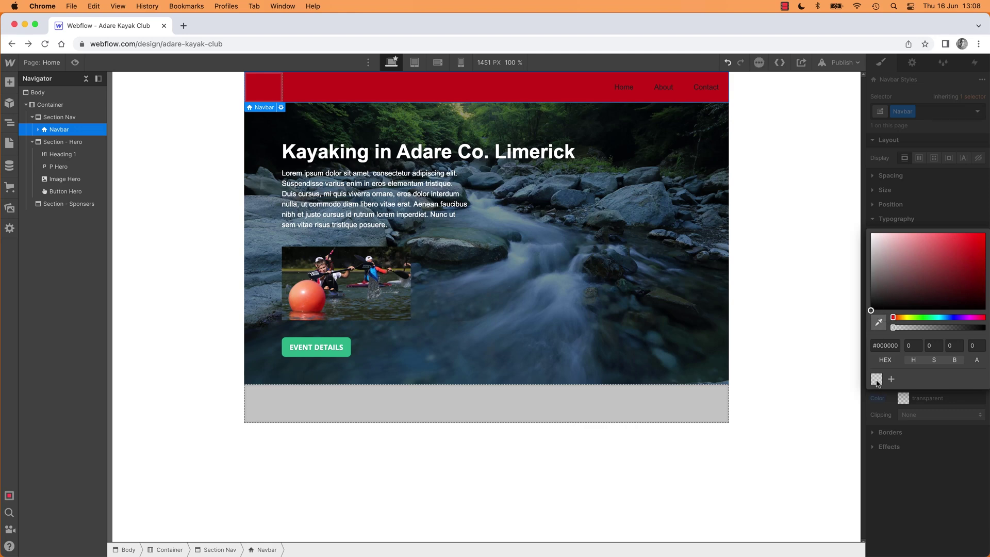
Change the Section Nav background to dark grey #474747
click(59, 117)
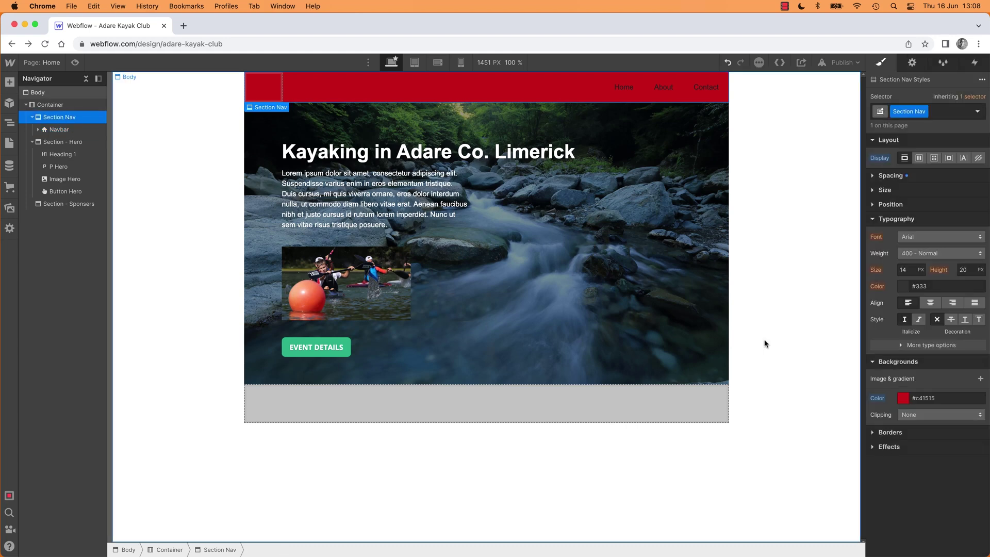
click(903, 398)
drag(877, 242, 852, 289)
click(838, 278)
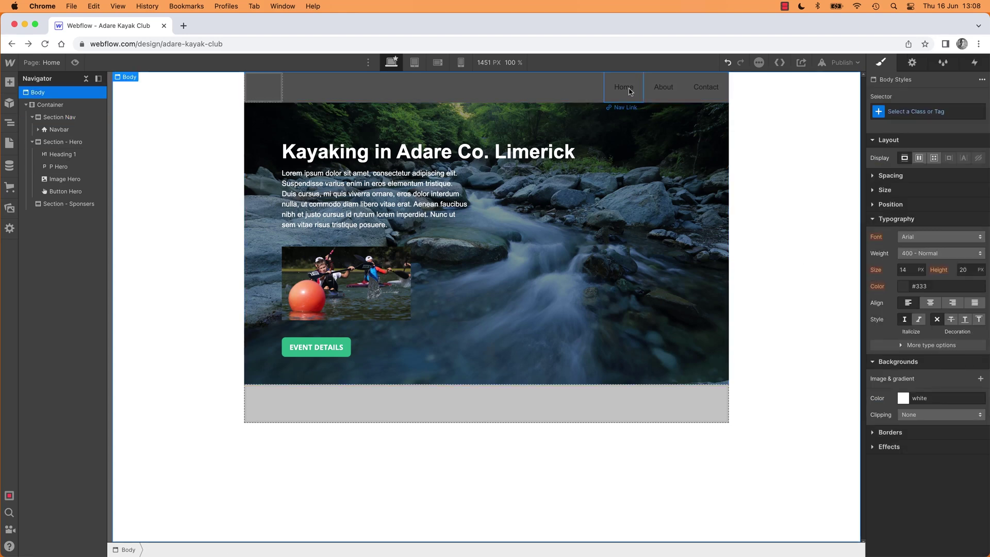
Inspect the navbar's Brand, Home, About and Contact elements
click(273, 88)
click(624, 87)
click(663, 88)
click(706, 86)
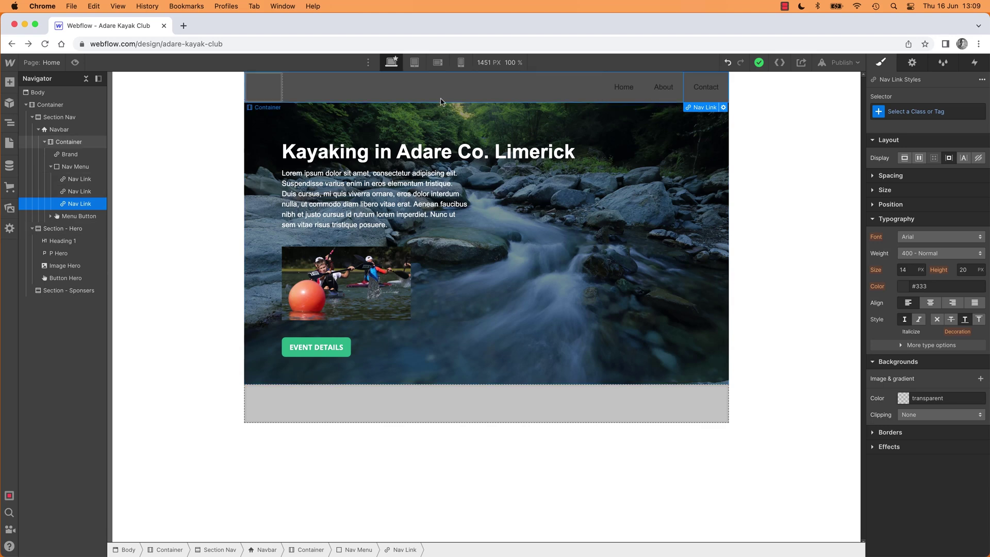
Preview the page at mobile portrait width, toggling the hamburger menu, then return to desktop designing
click(460, 63)
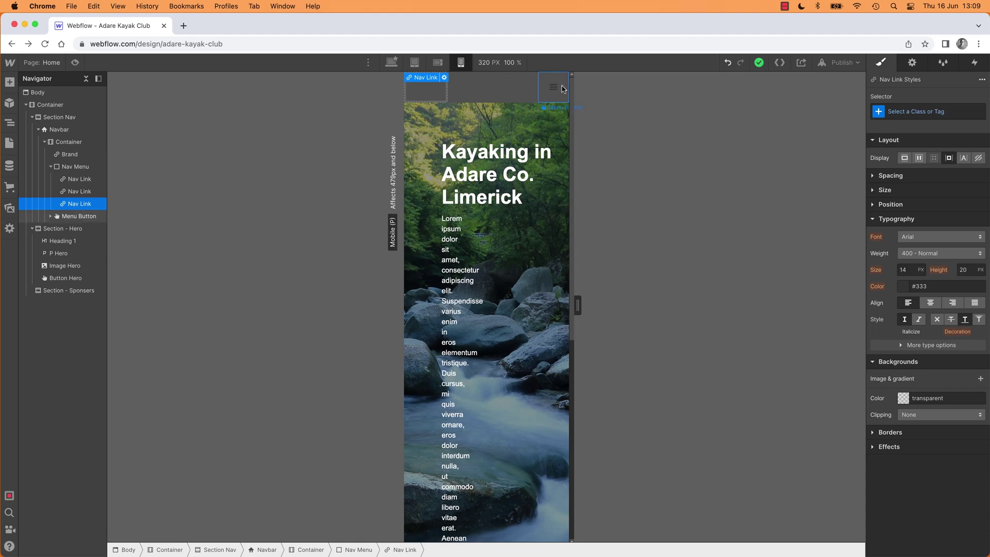
click(75, 63)
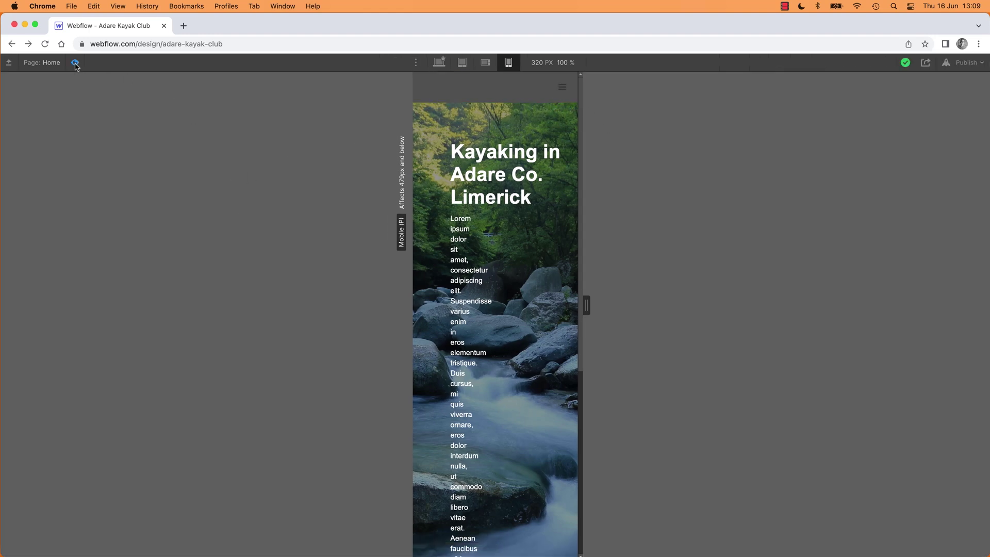
click(563, 88)
click(564, 89)
click(564, 90)
click(564, 90)
click(564, 90)
click(564, 91)
click(564, 91)
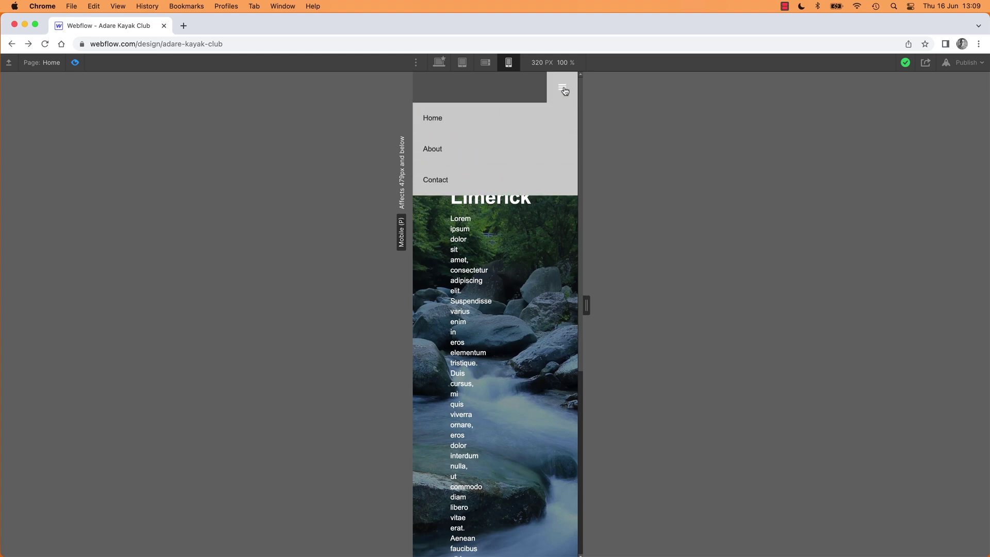
click(564, 90)
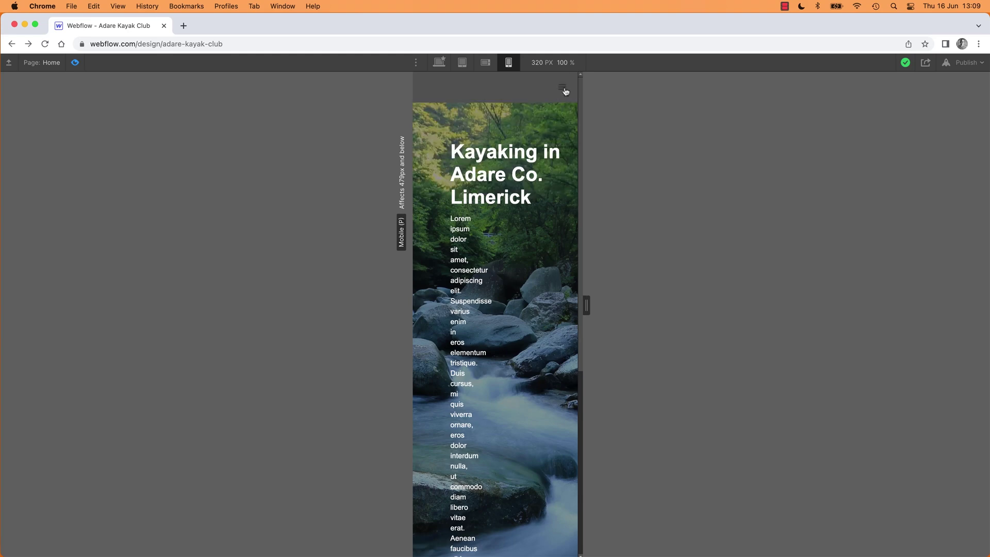
click(438, 62)
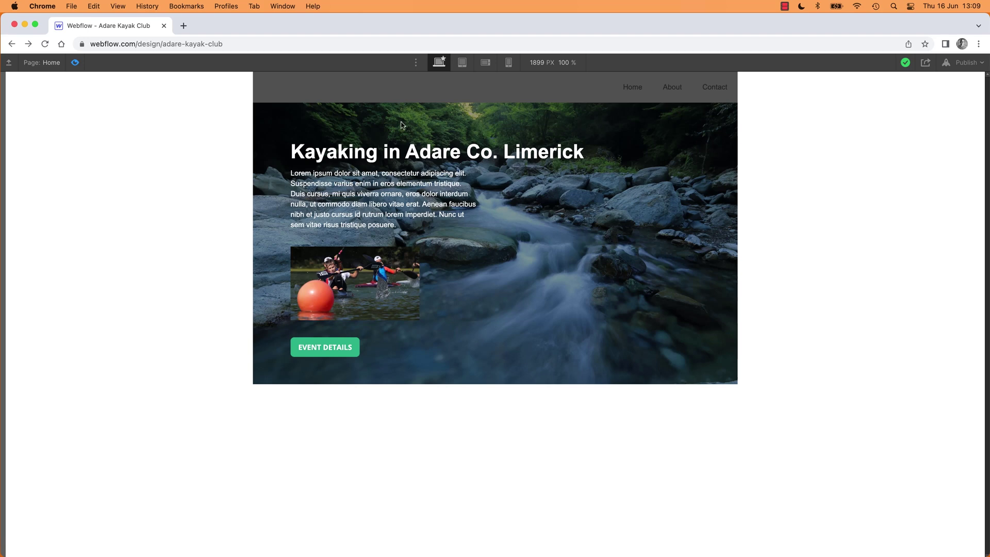
click(76, 64)
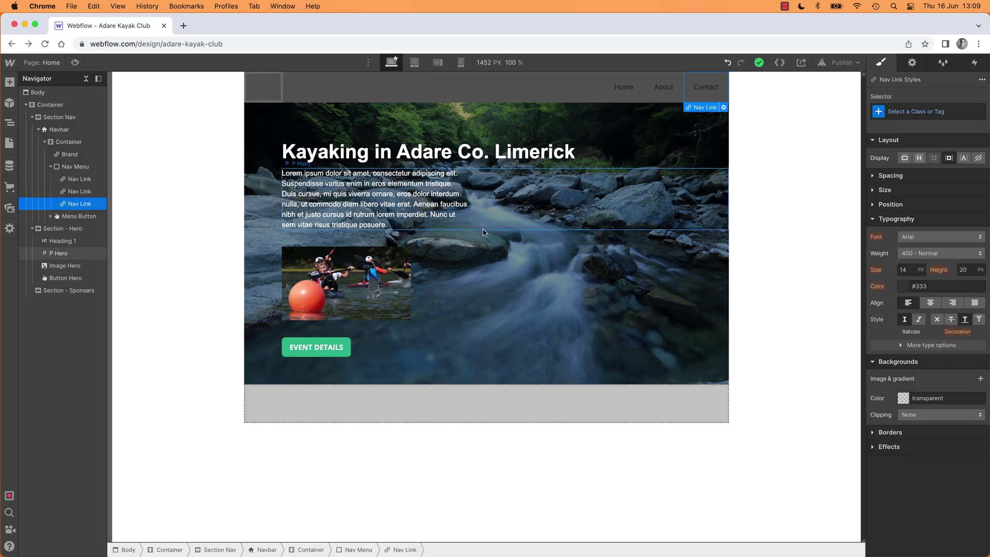
click(266, 92)
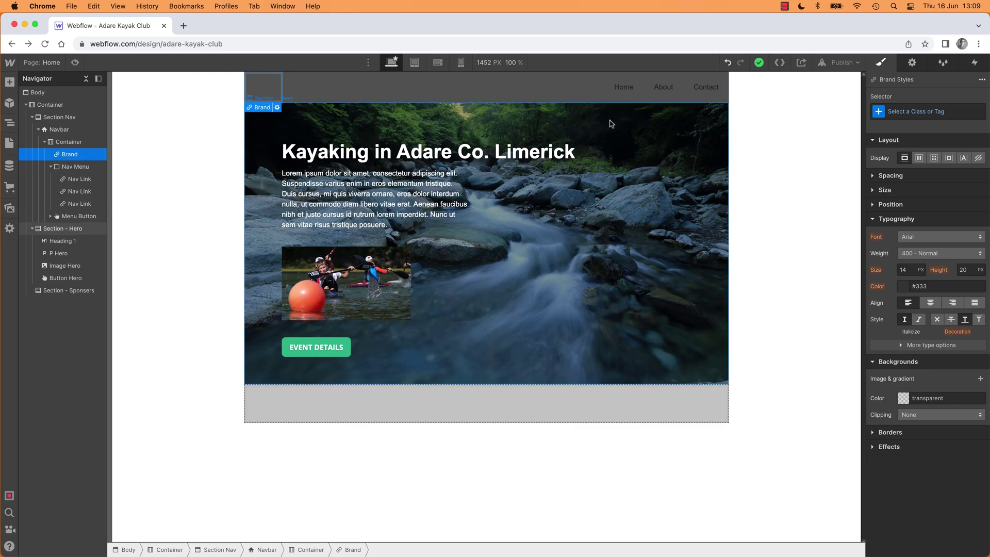
click(79, 204)
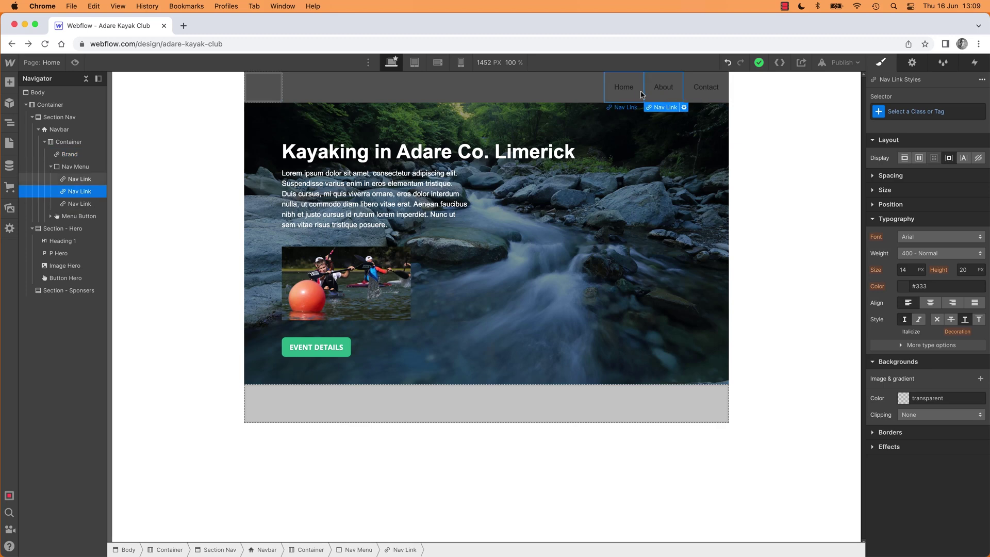
click(624, 95)
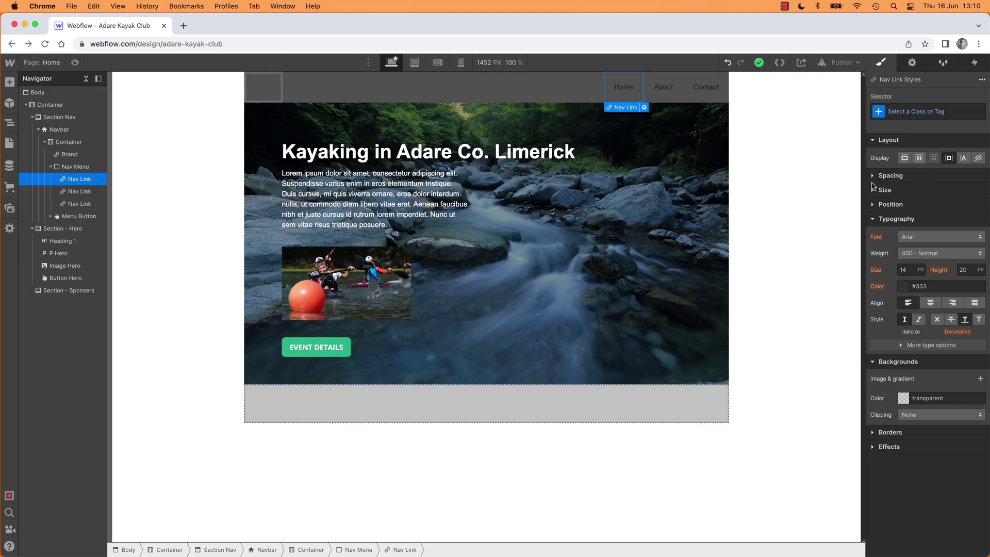
click(872, 205)
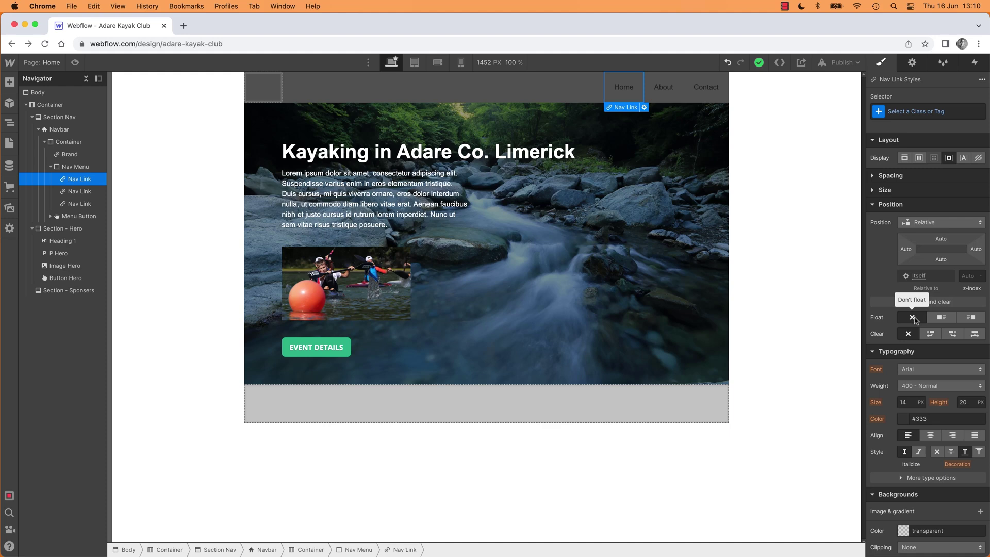
click(82, 168)
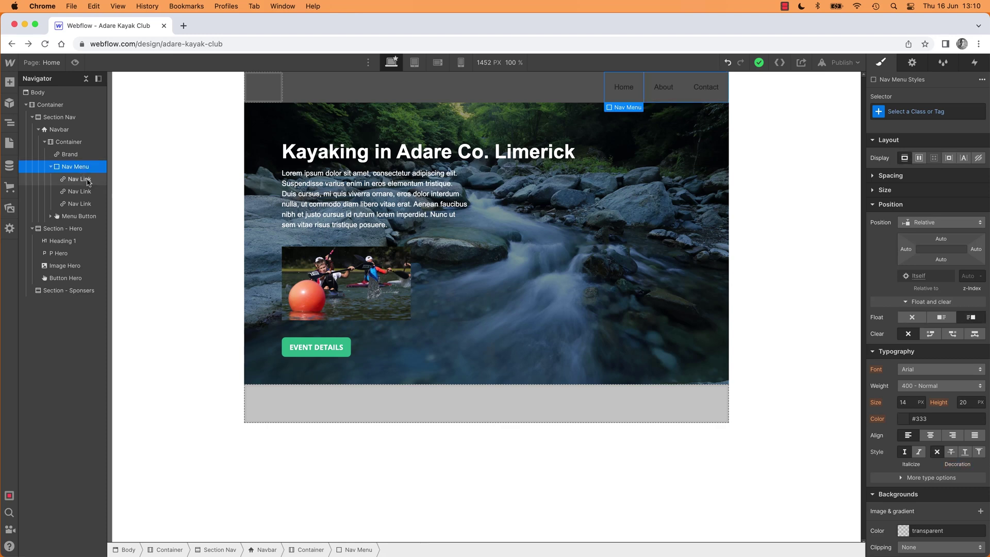
click(80, 179)
click(82, 204)
click(85, 193)
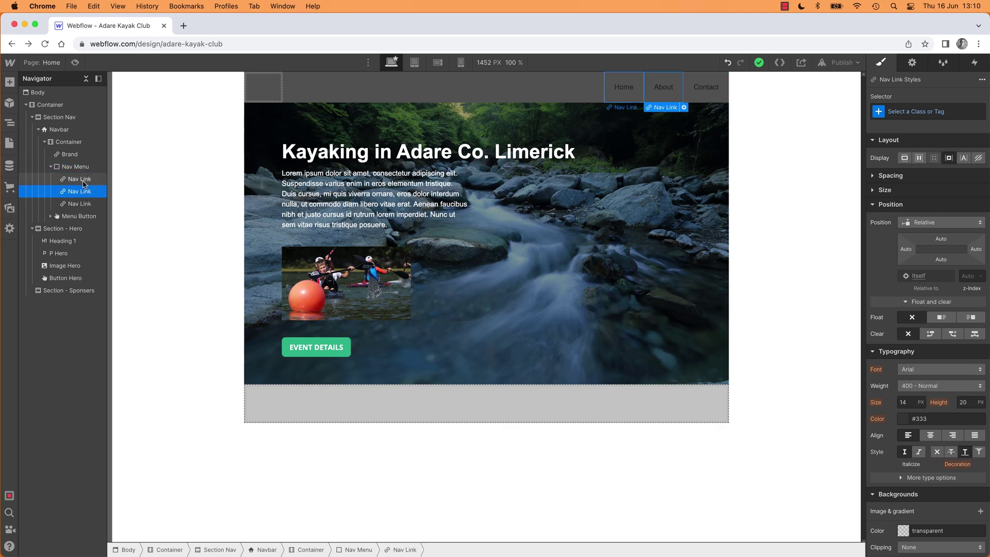
click(83, 179)
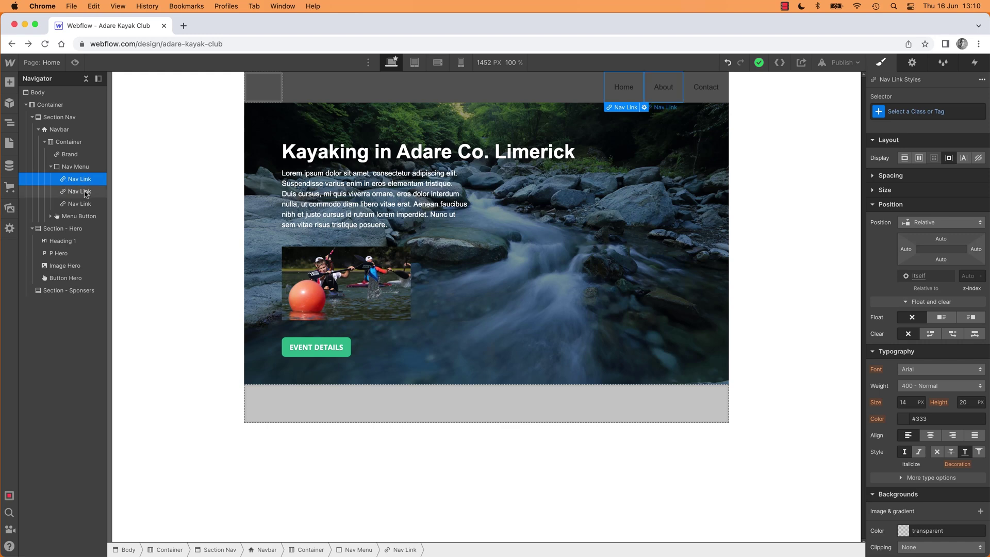
click(82, 204)
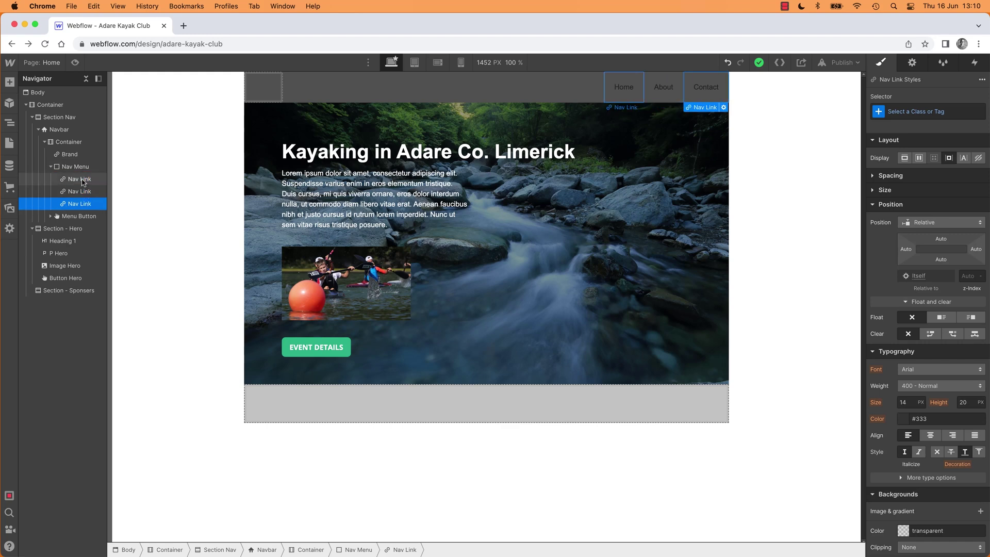
click(82, 167)
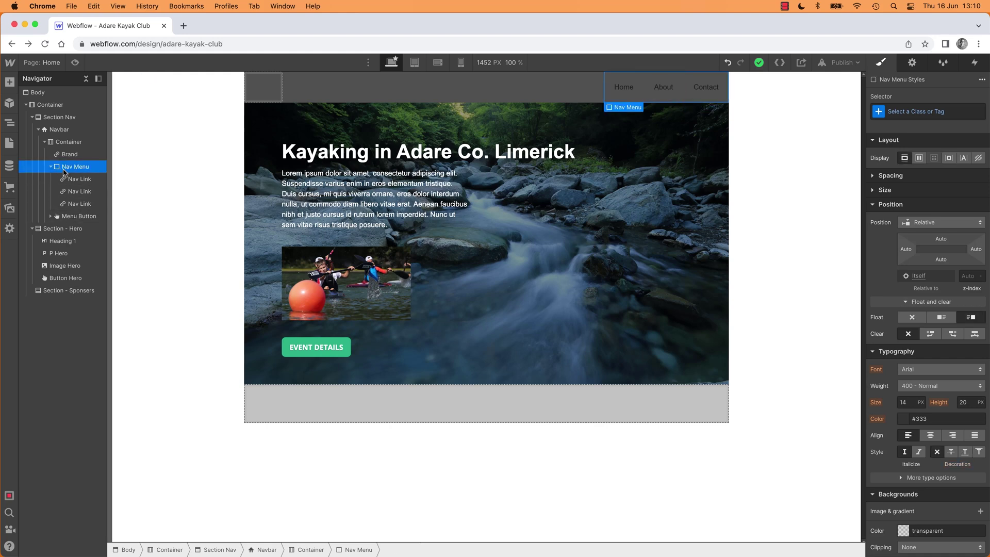
click(10, 81)
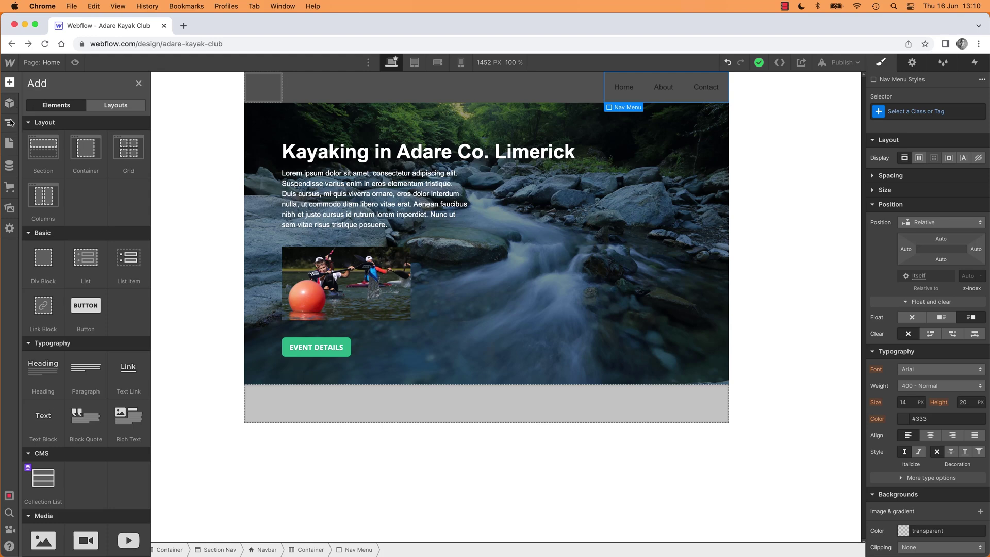
click(10, 122)
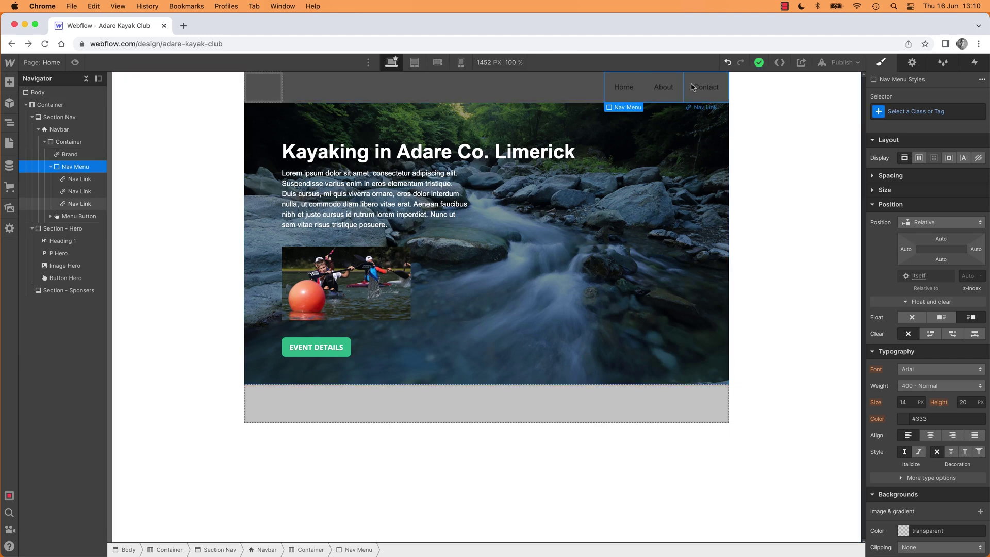
click(663, 89)
click(693, 93)
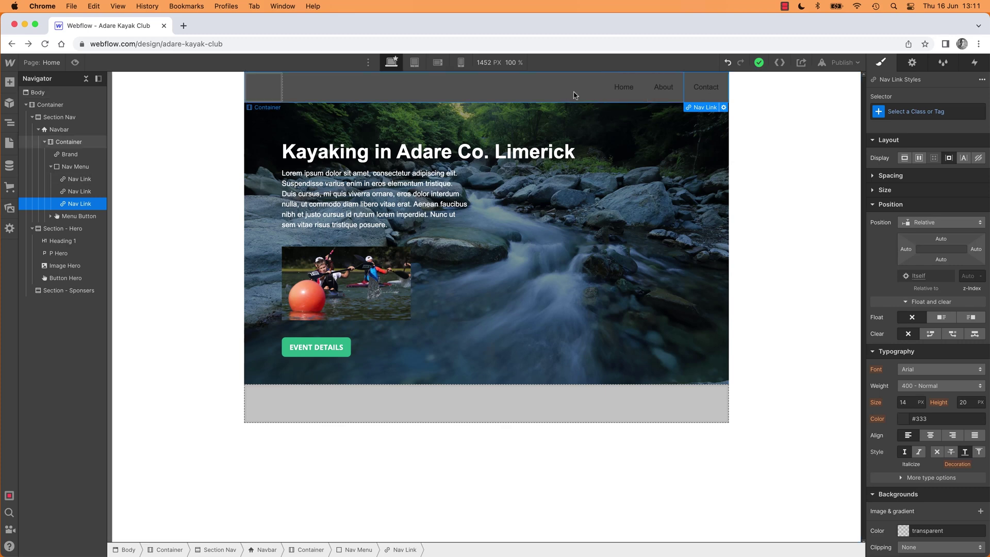
click(625, 93)
key(super+c)
key(super+v)
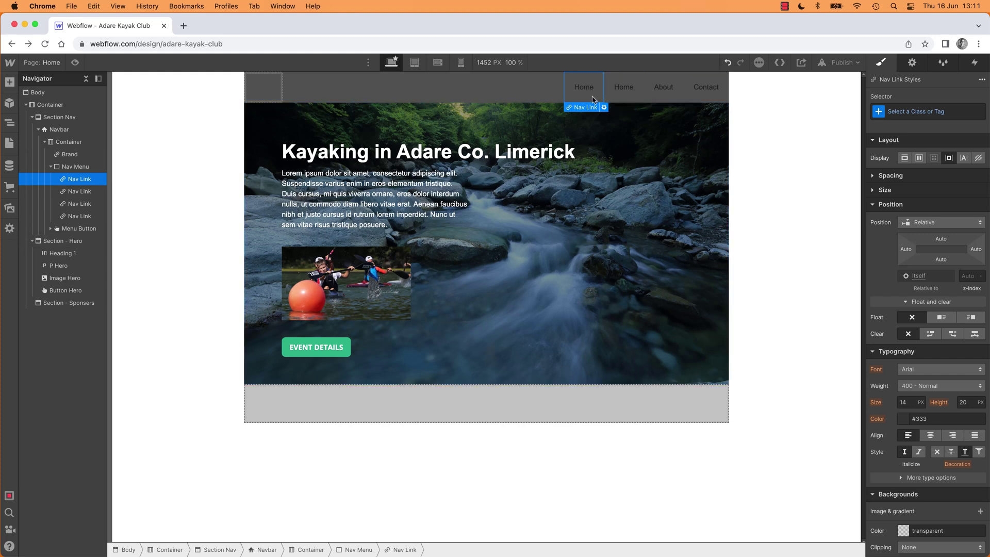
key(Delete)
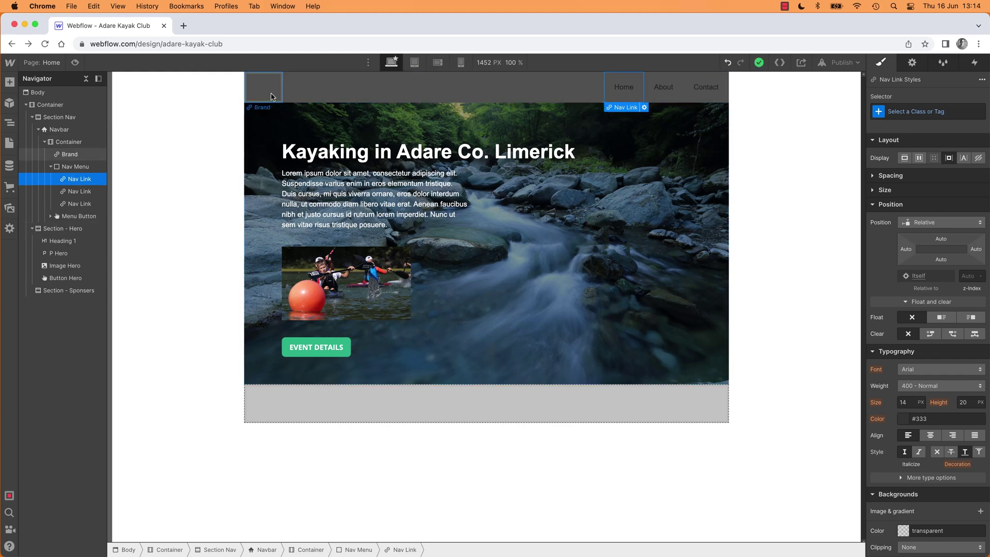
Set the navbar Brand's link type to Page and point it to Home
click(268, 94)
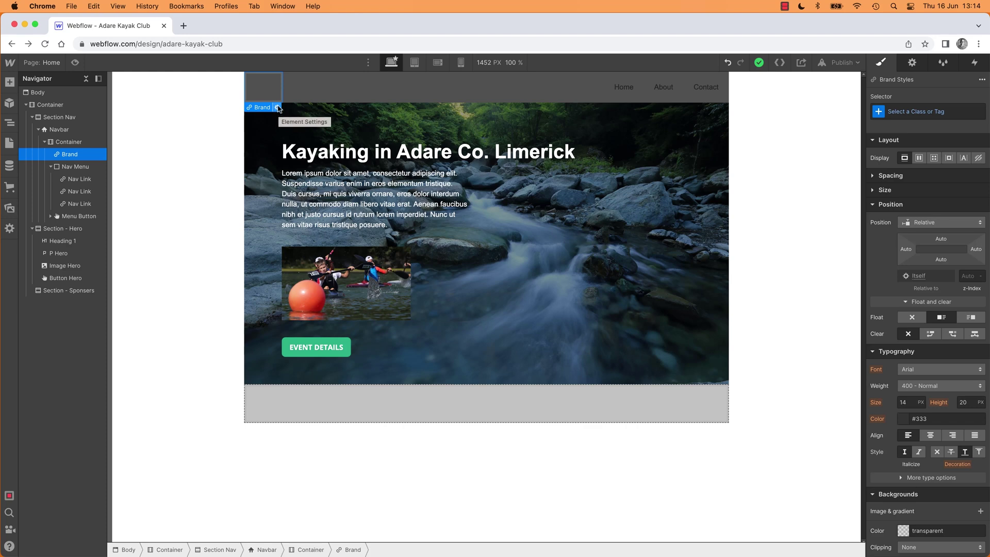
click(277, 107)
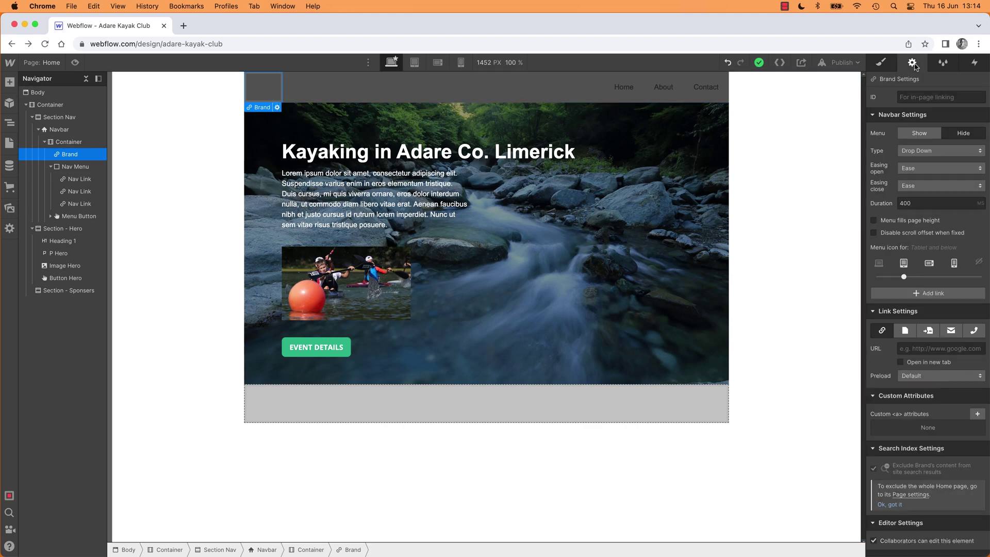
click(905, 331)
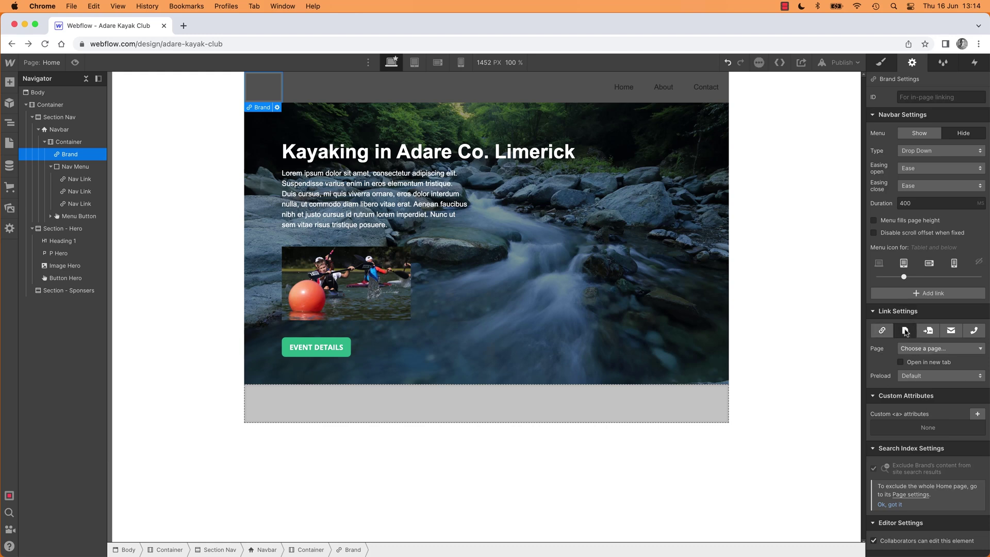
click(918, 351)
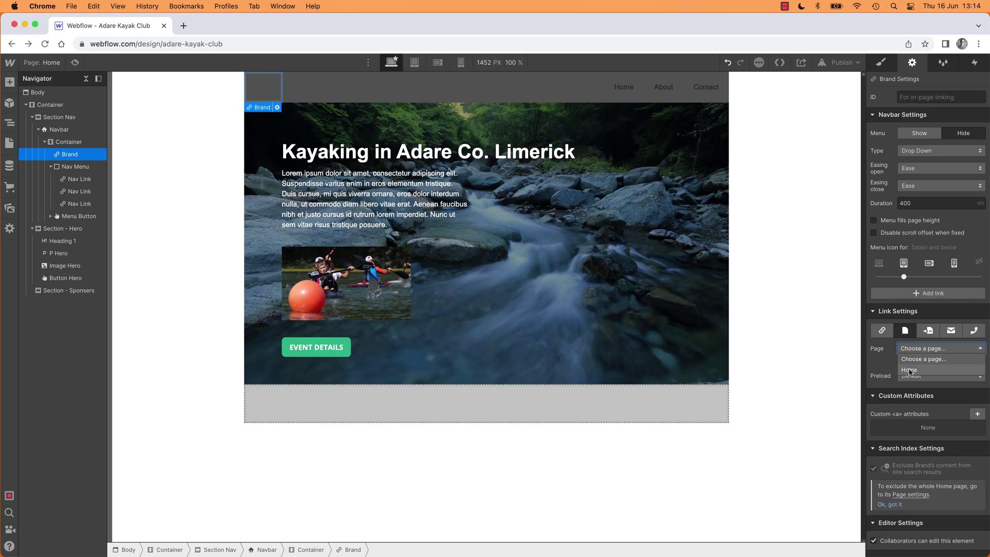
click(909, 370)
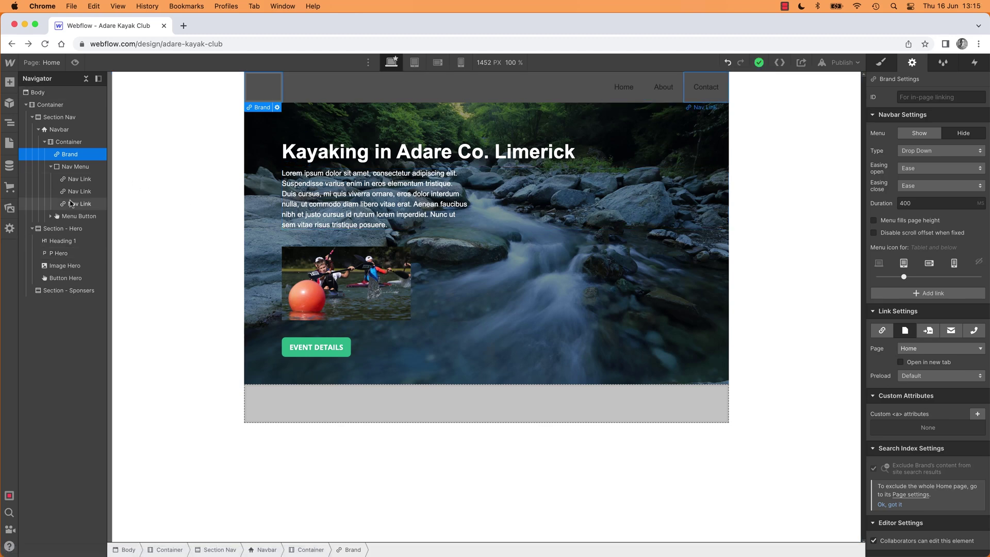
Place icon-kayak-64px.png inside the Brand link and resize it to about 41 px wide
click(10, 209)
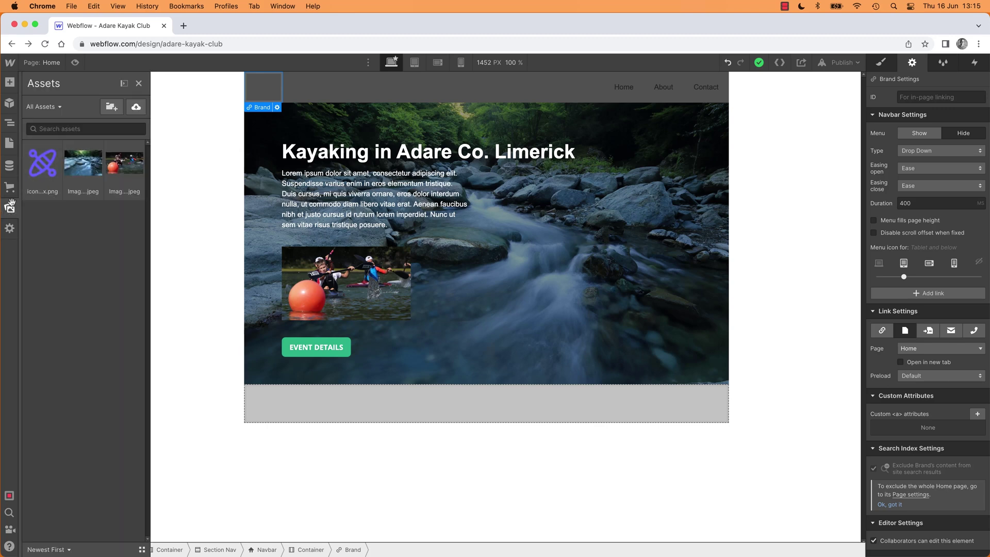
drag(37, 169, 264, 141)
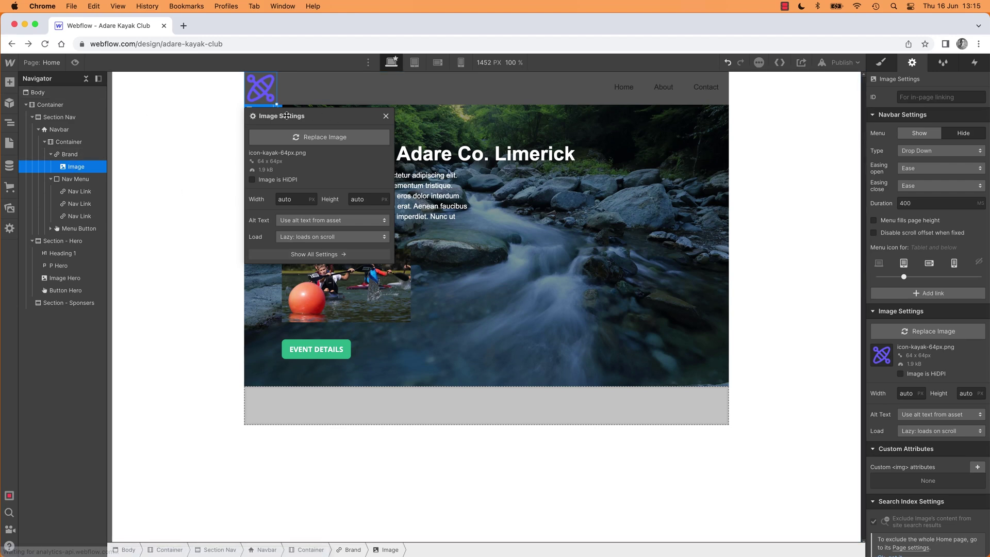
click(386, 116)
drag(276, 104, 264, 99)
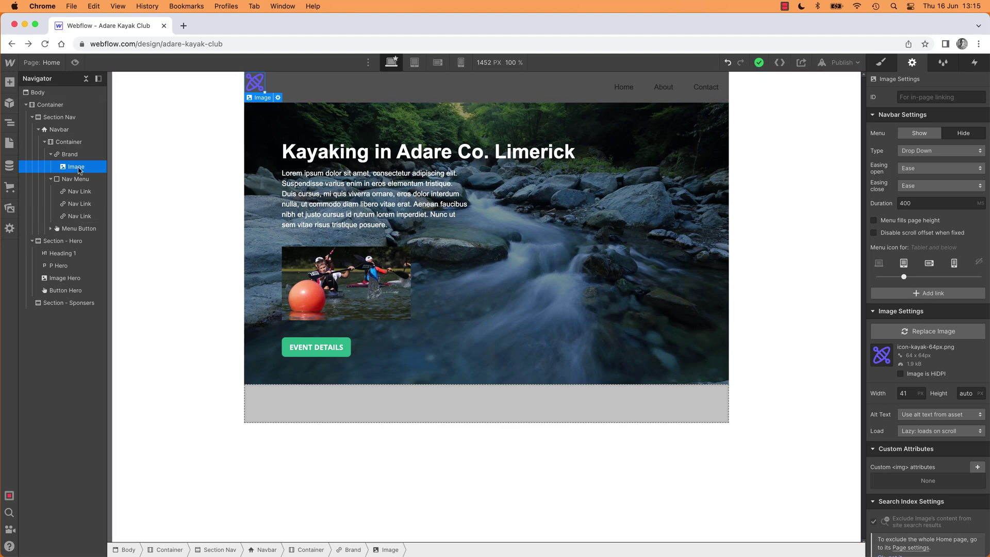
Give the kayak logo image a new class named 'Image Logo'
click(938, 98)
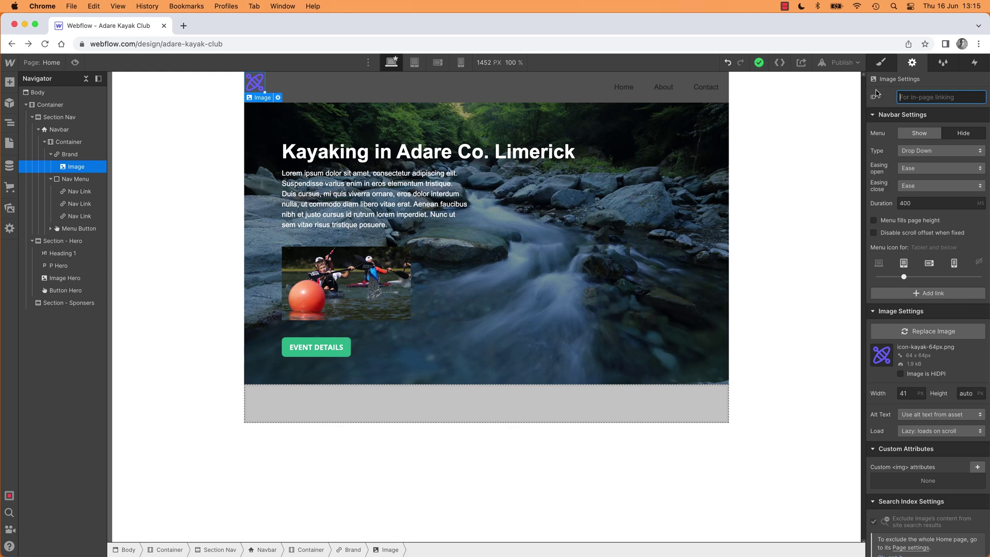
click(881, 62)
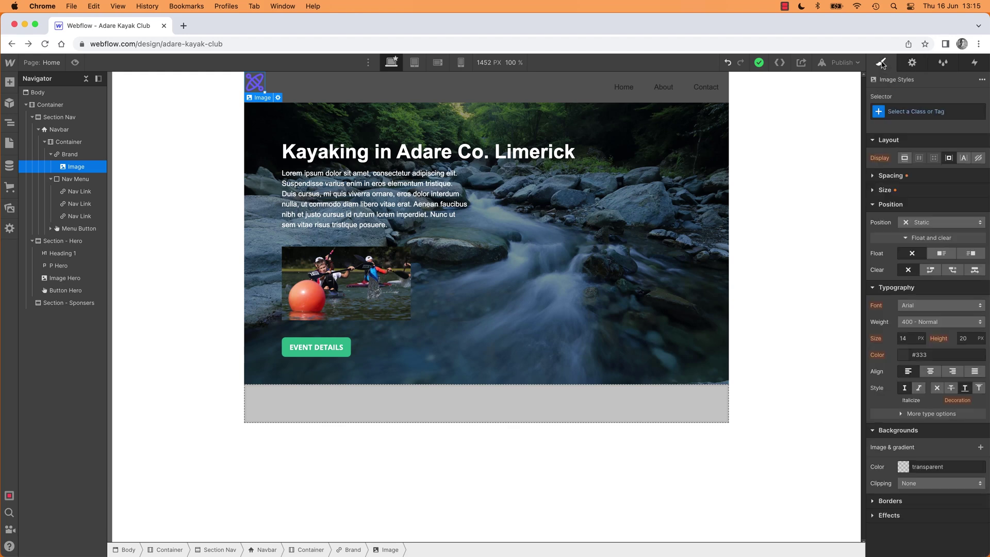
click(912, 63)
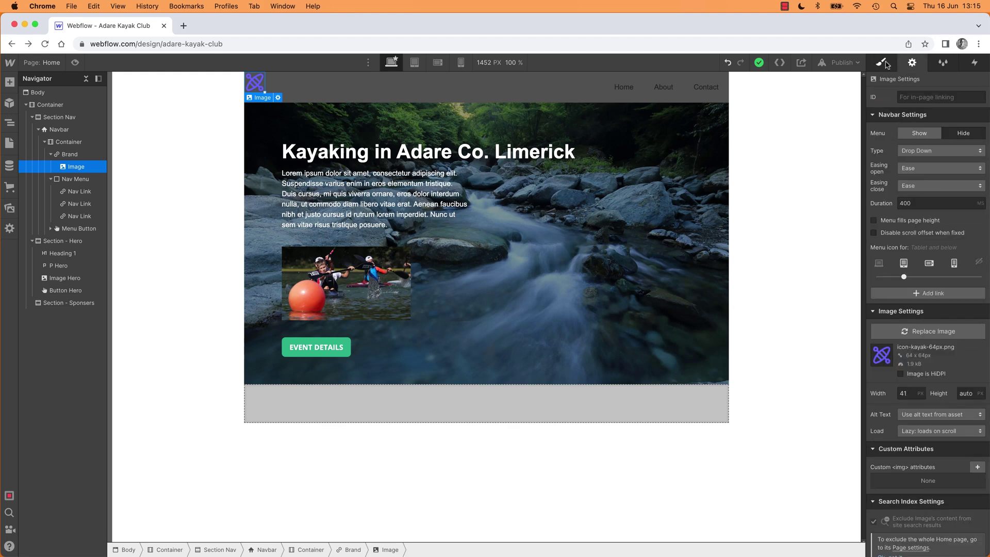
click(882, 62)
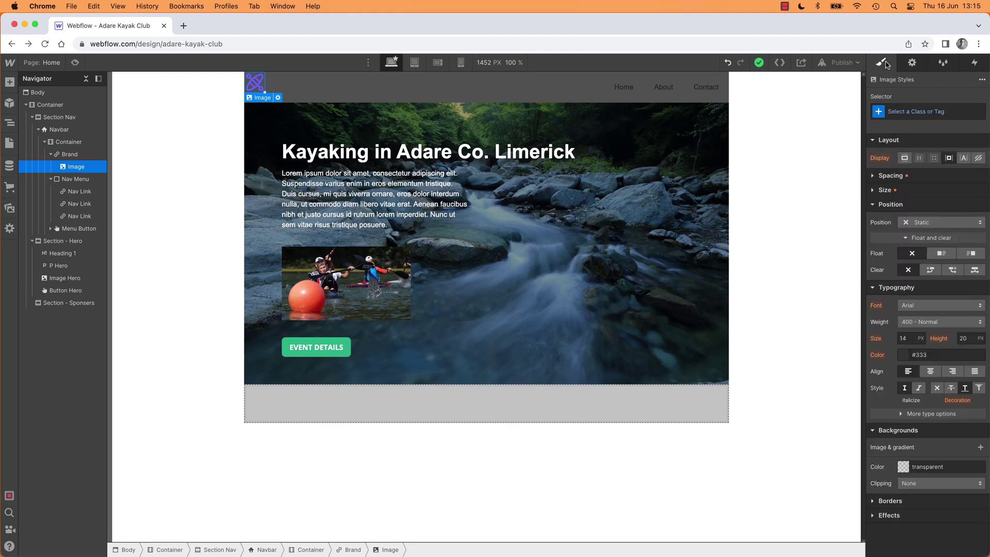
click(916, 111)
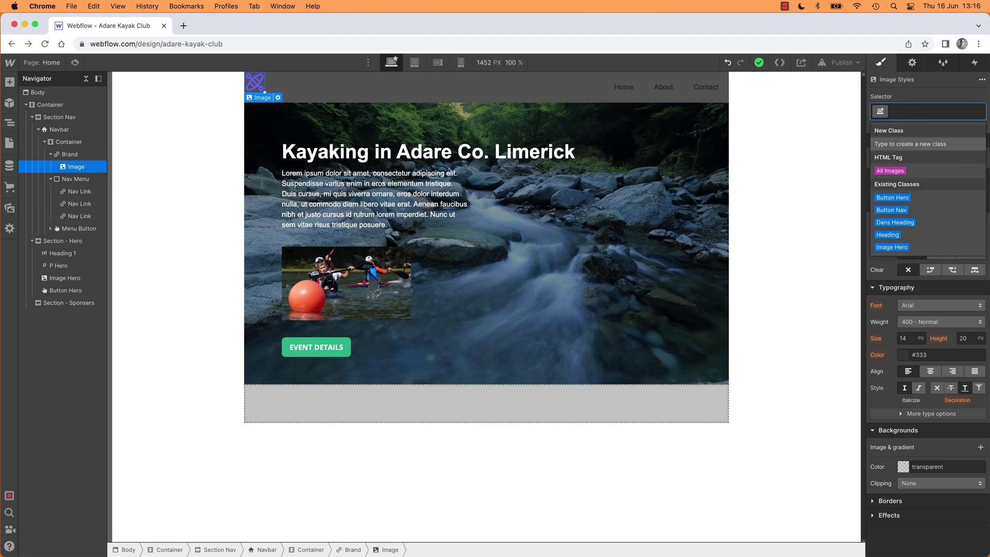
text(Image Logo)
key(Return)
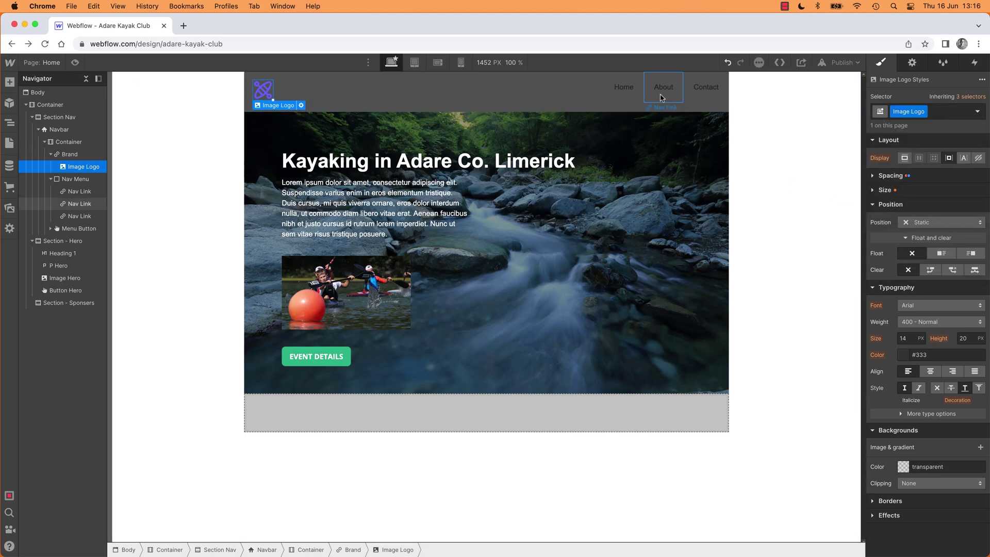
Apply the existing Button Nav class to the Contact nav link
click(715, 86)
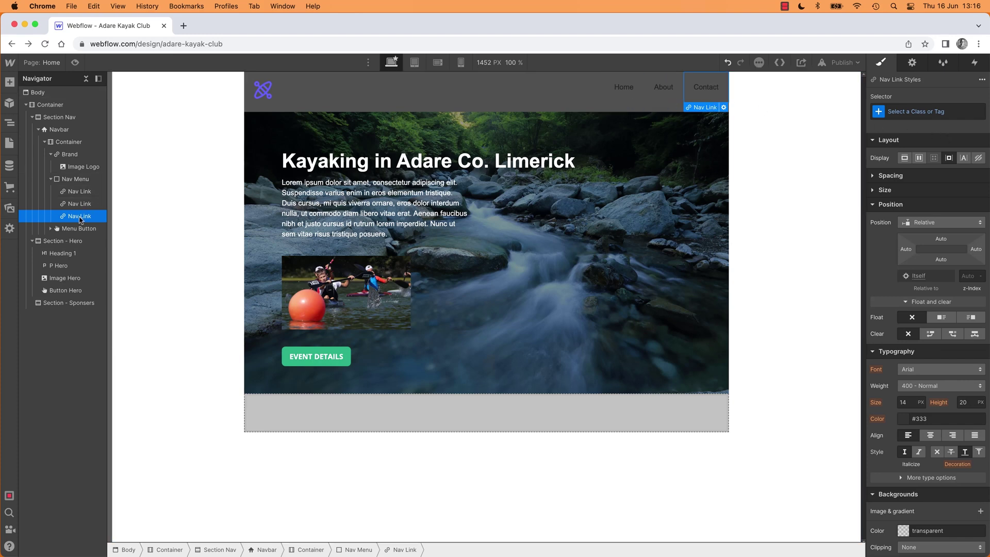
click(916, 113)
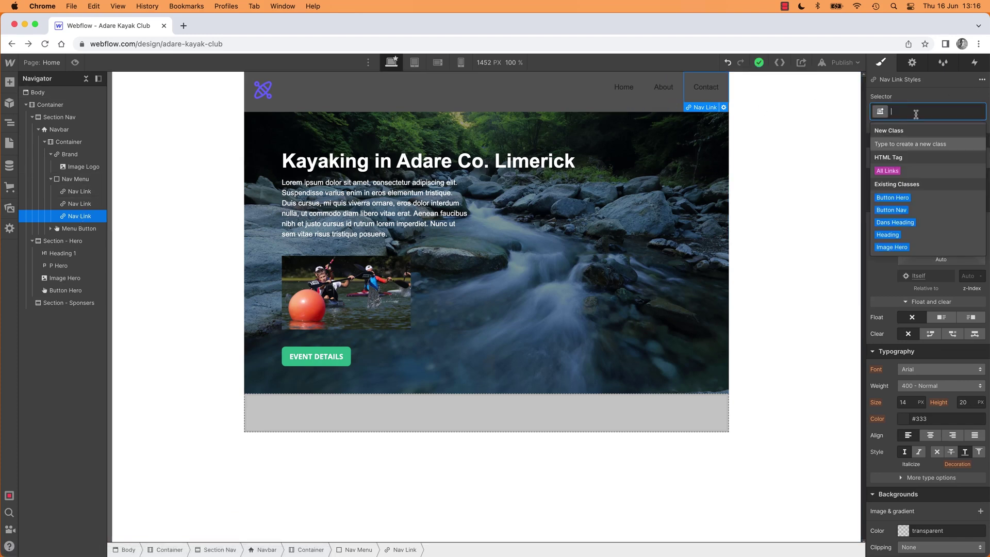
text(butt)
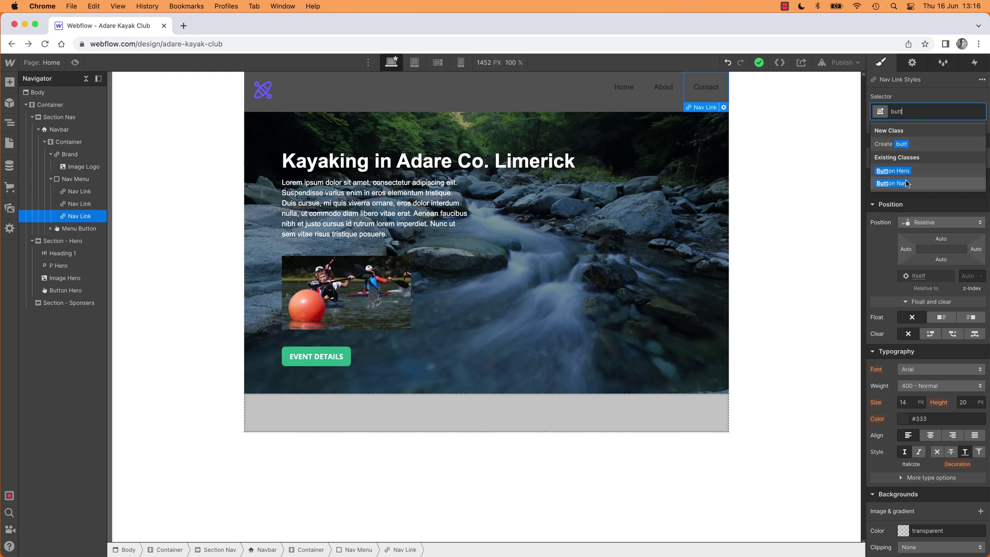
click(906, 184)
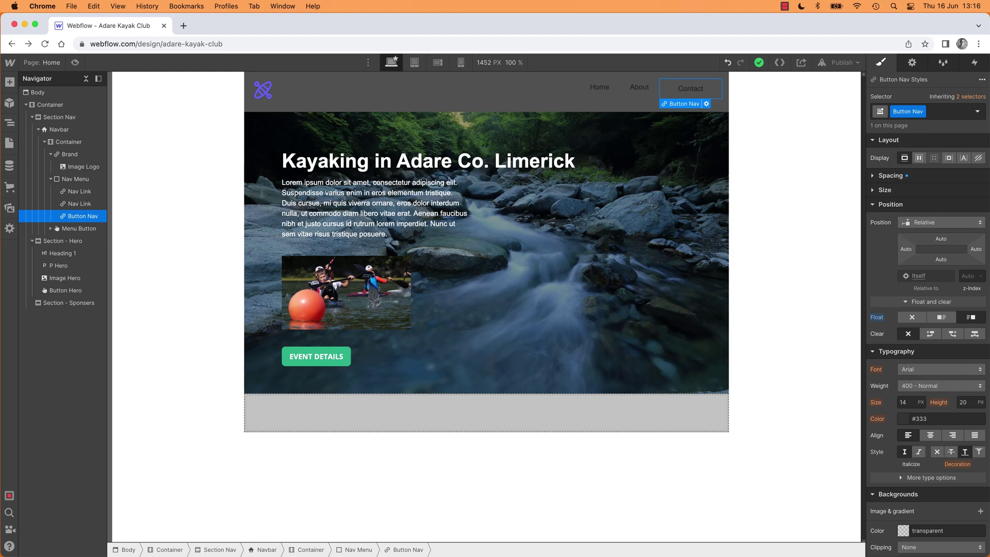
Increase the Button Nav top and bottom padding, comparing against the reference design
key(super+Tab)
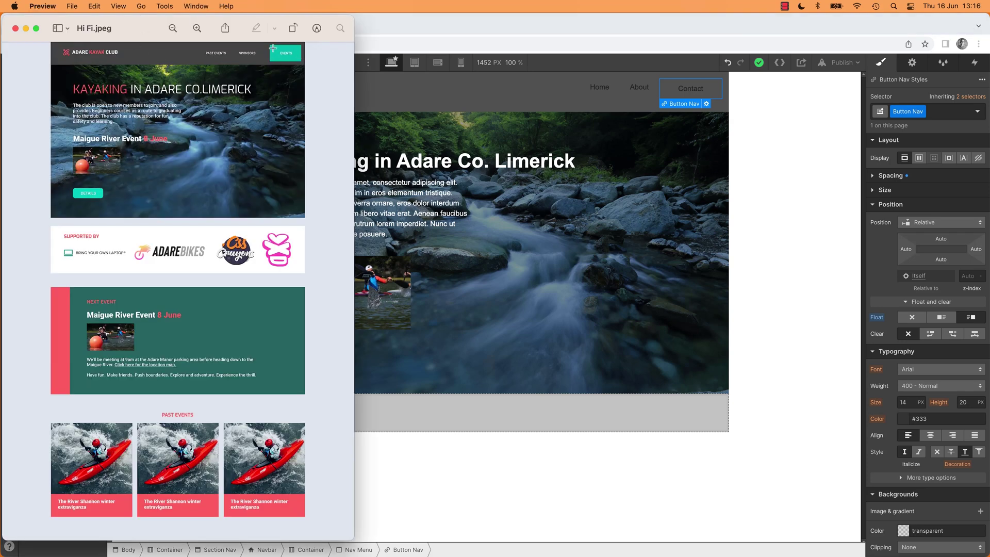
key(super+Tab)
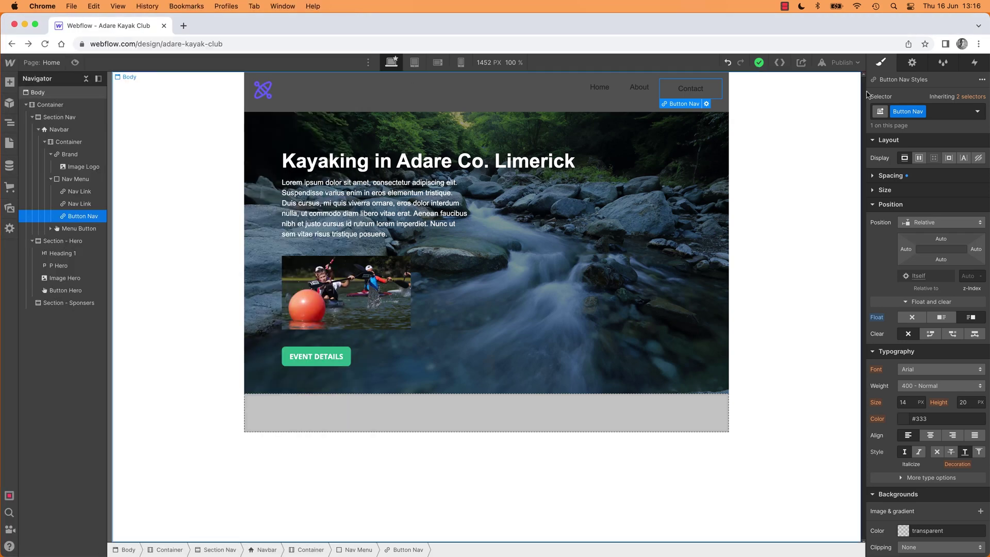
click(879, 178)
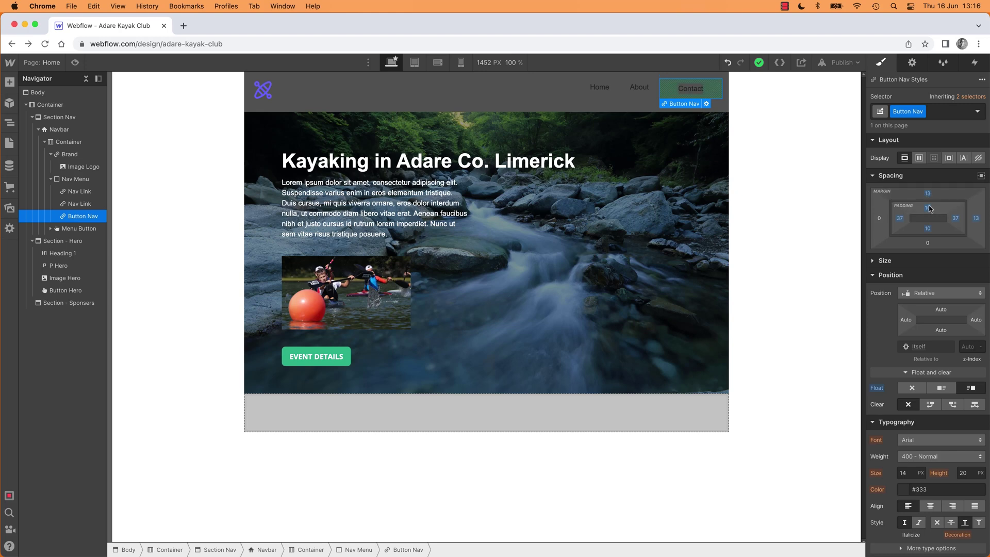
drag(934, 207, 909, 214)
key(super+z)
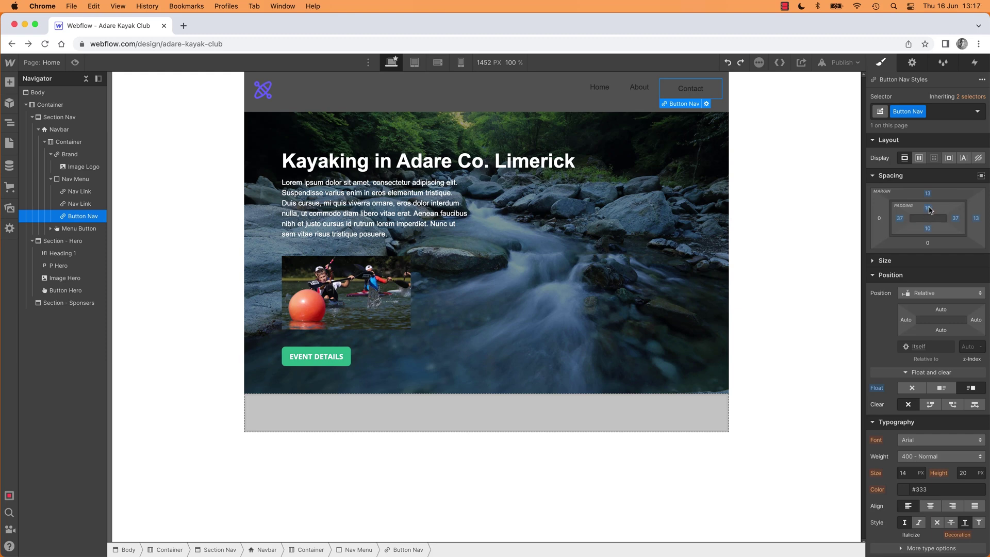
drag(929, 209, 931, 212)
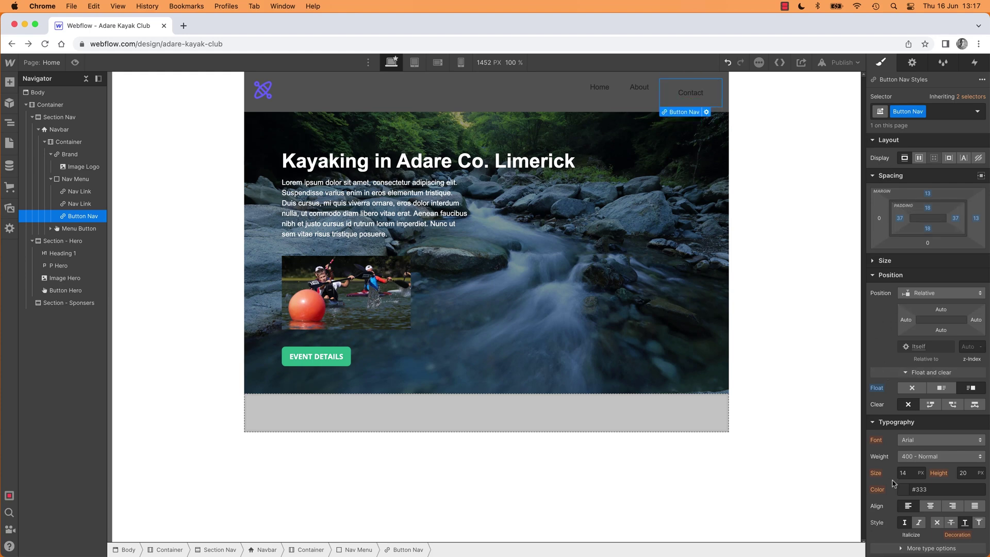
Fill the Contact button background with green #16d3aa
click(875, 430)
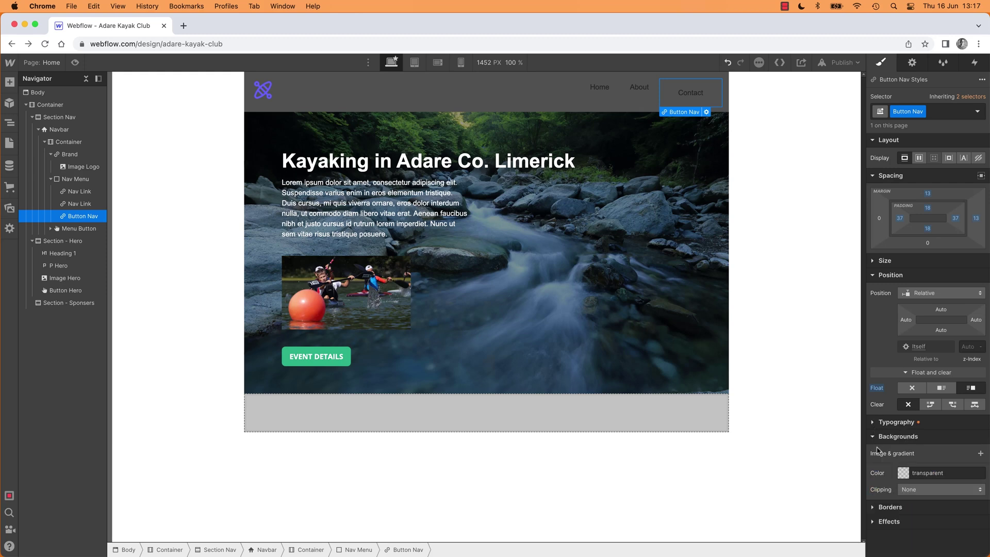
click(903, 473)
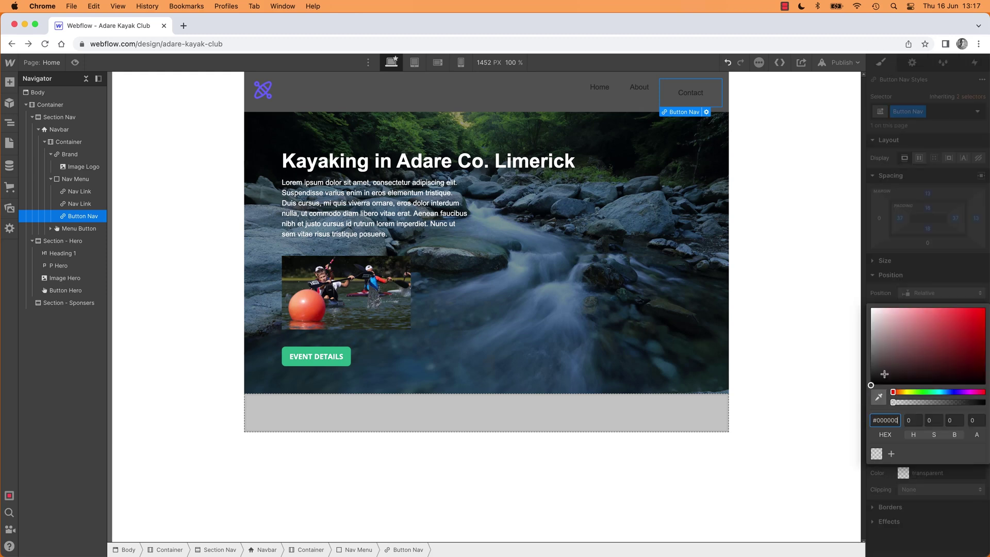
drag(942, 395, 932, 394)
click(971, 320)
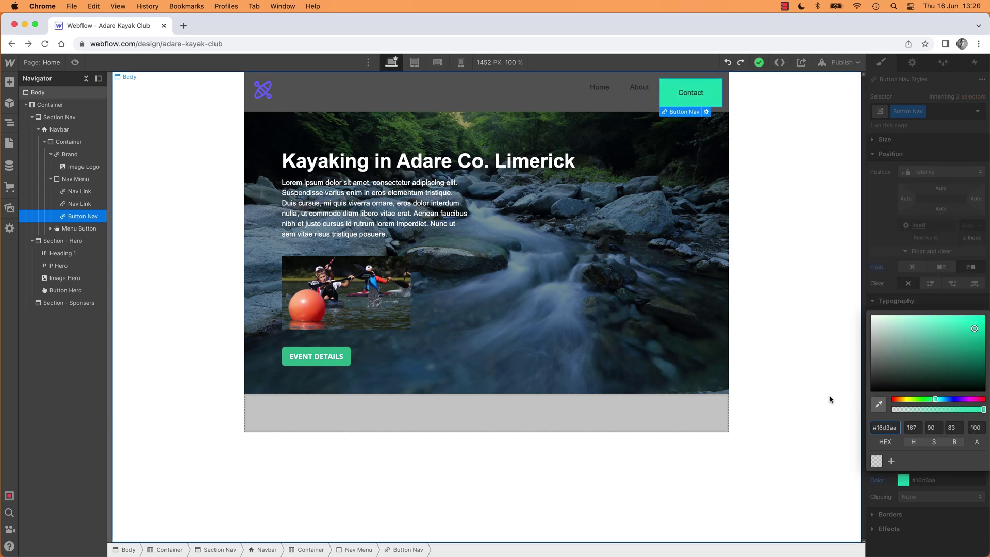
click(830, 399)
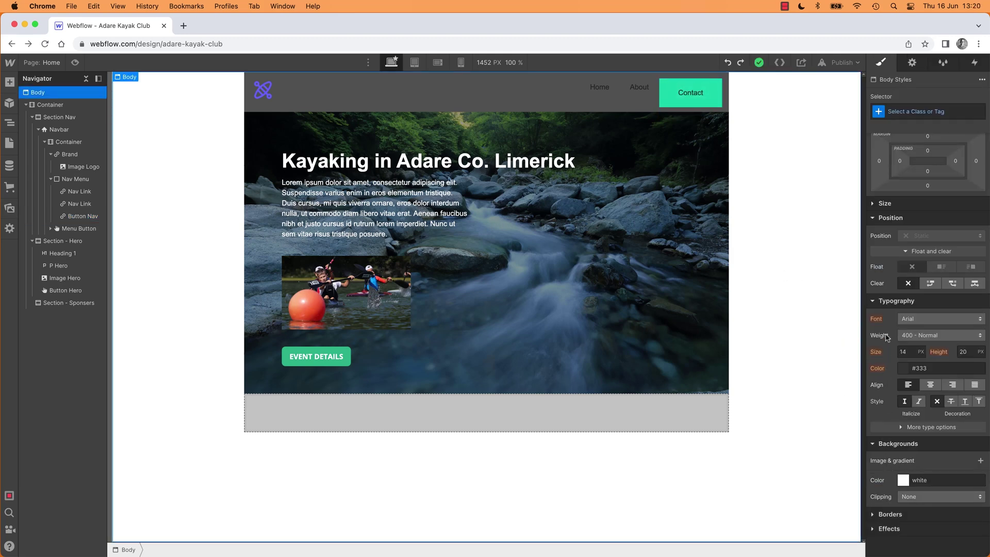
Set the Contact button's text colour to white
click(904, 368)
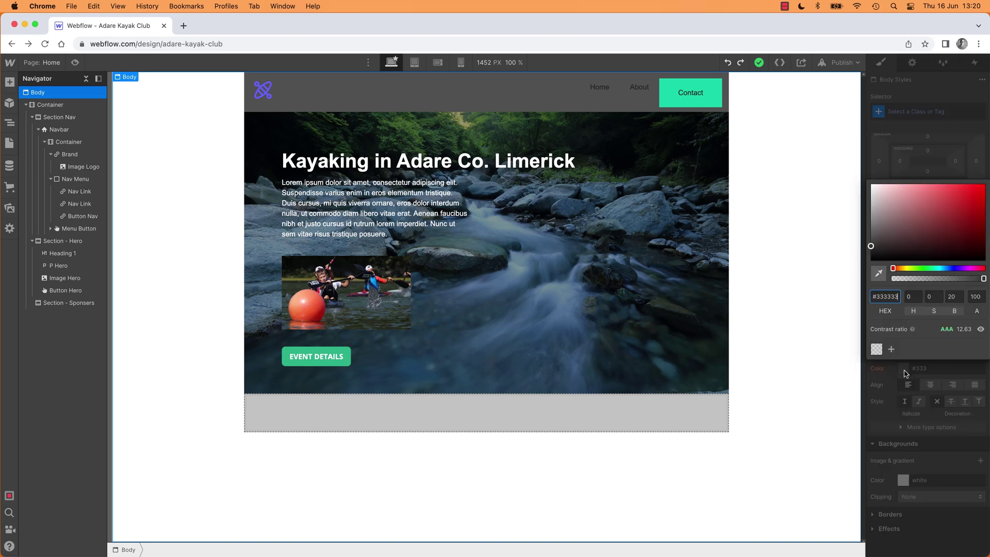
drag(900, 261, 835, 170)
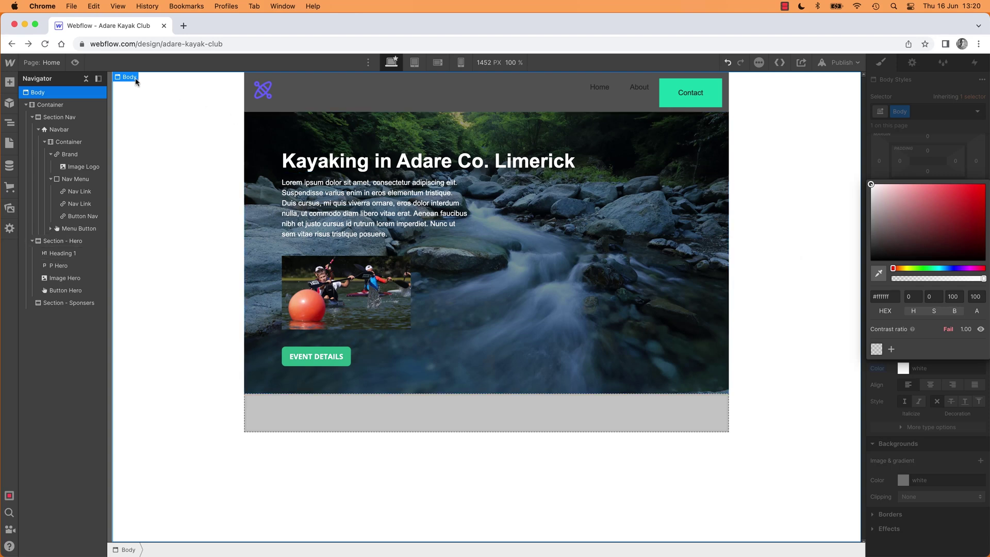
click(717, 92)
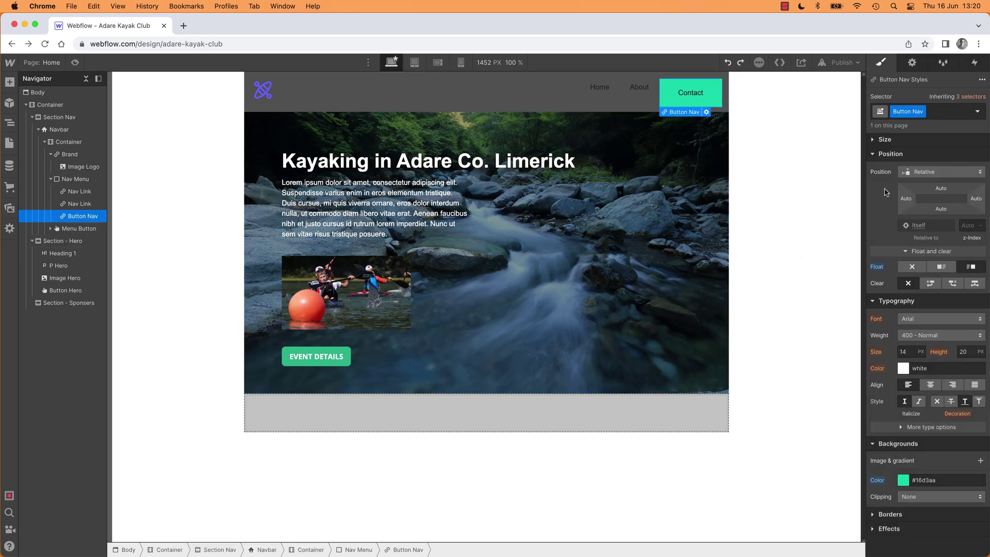
click(905, 370)
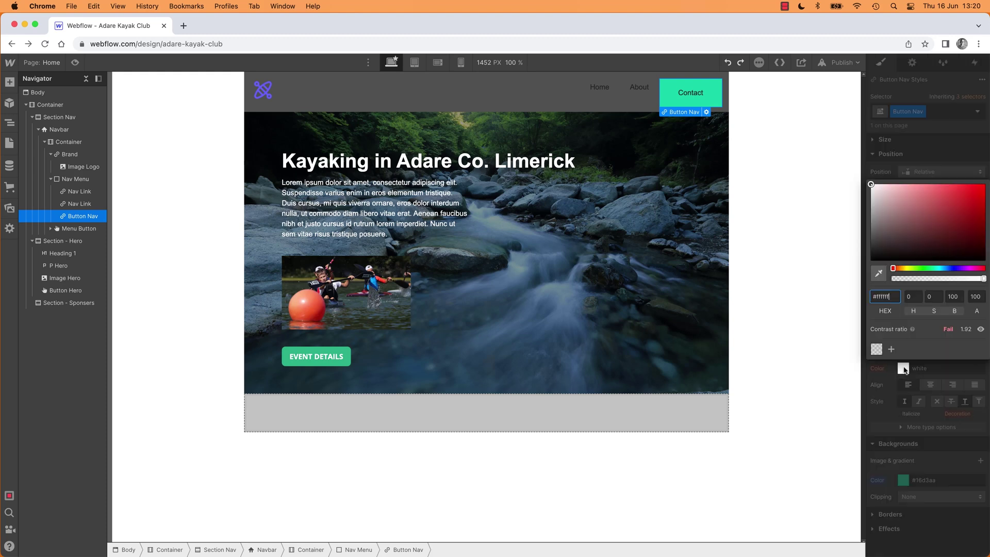
click(792, 217)
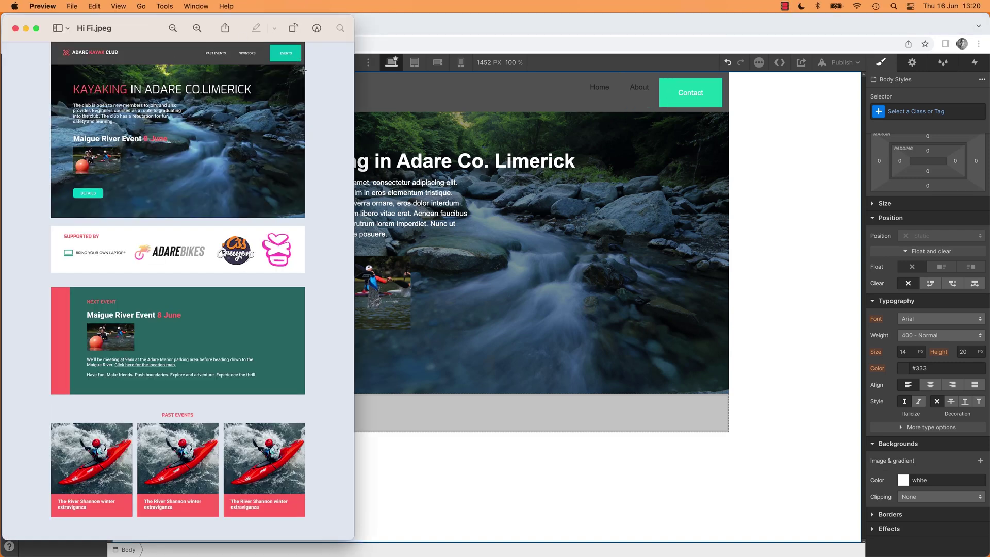
click(698, 97)
click(698, 97)
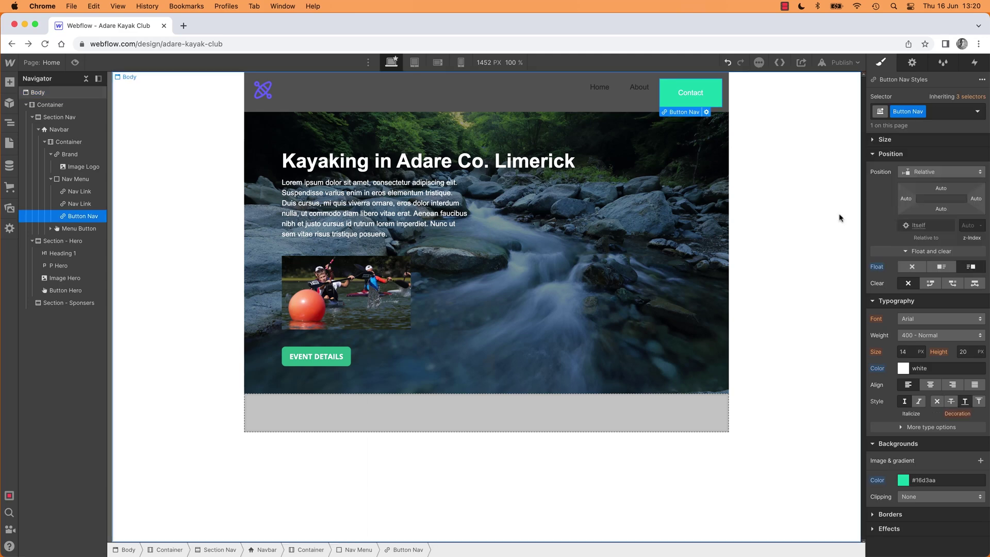
Make the Contact button text uppercase and set its font to Open Sans
click(902, 428)
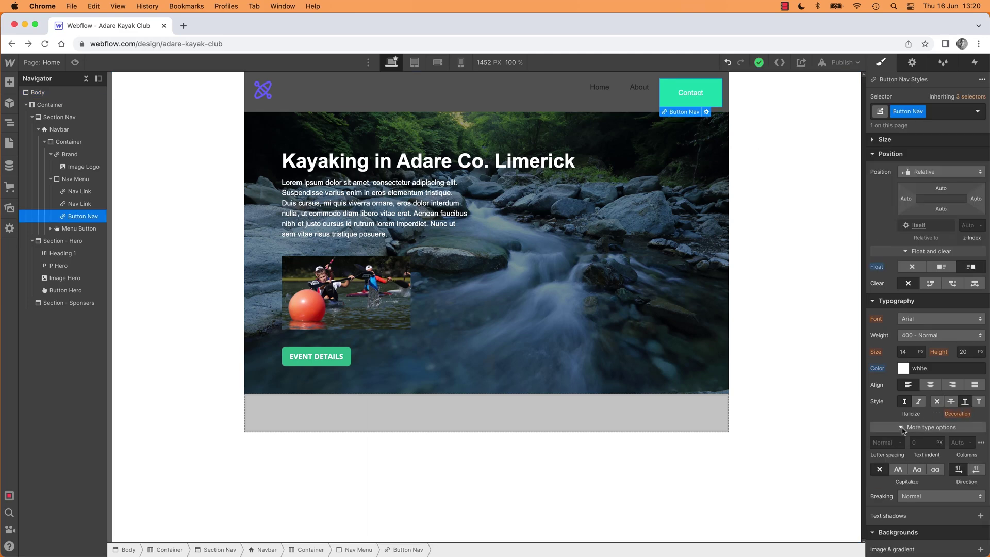
click(897, 469)
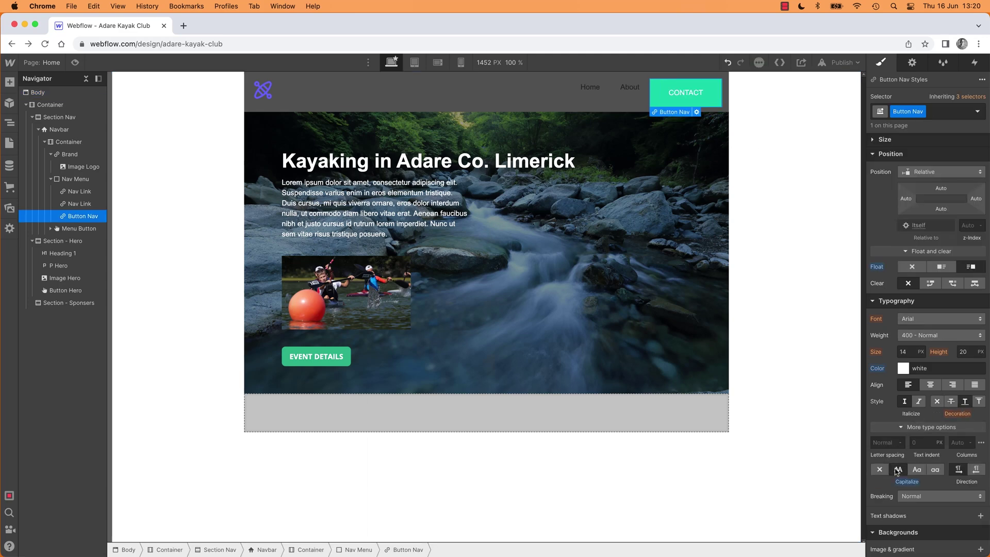
click(951, 318)
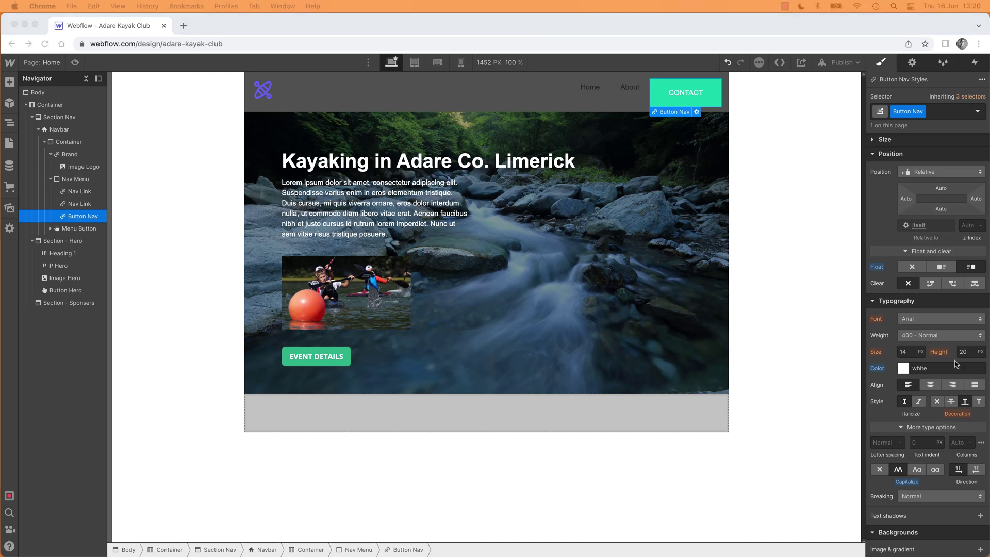
click(951, 322)
click(950, 320)
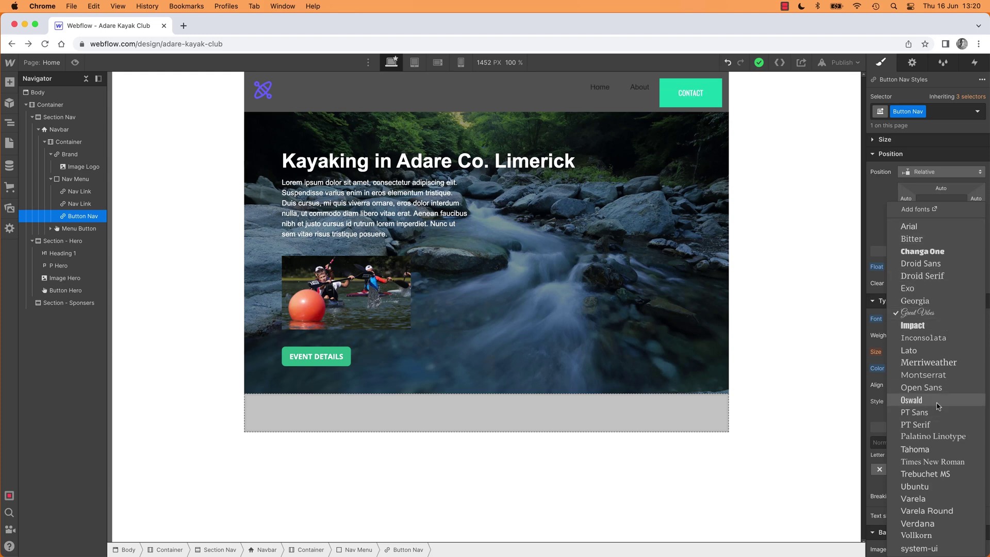
click(921, 388)
key(super+Tab)
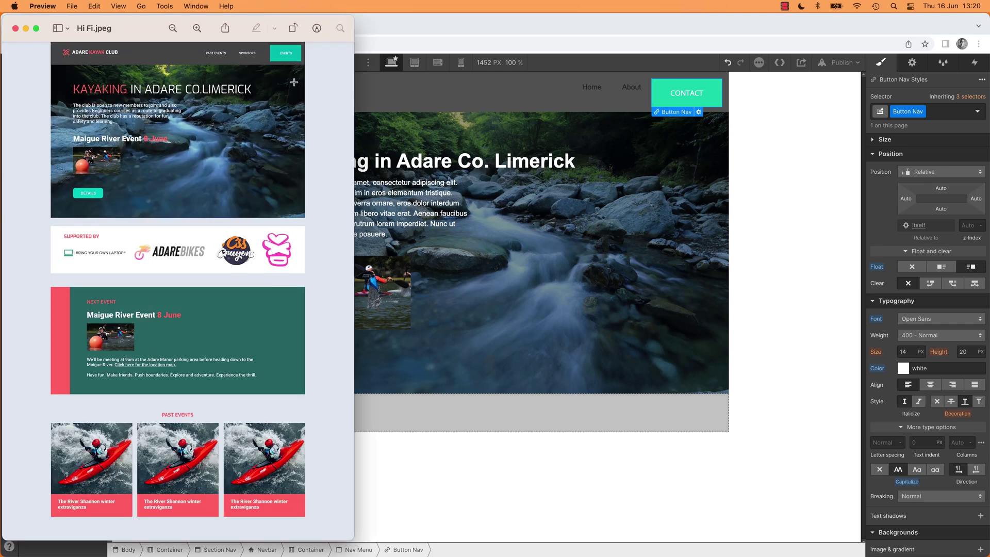
click(515, 155)
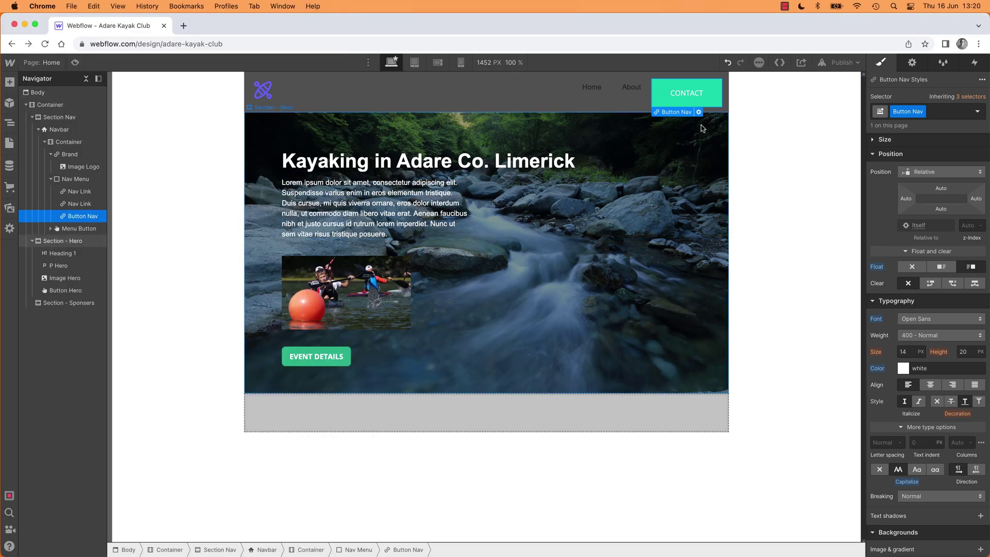
Apply the Button Nav class to the About nav link
click(634, 98)
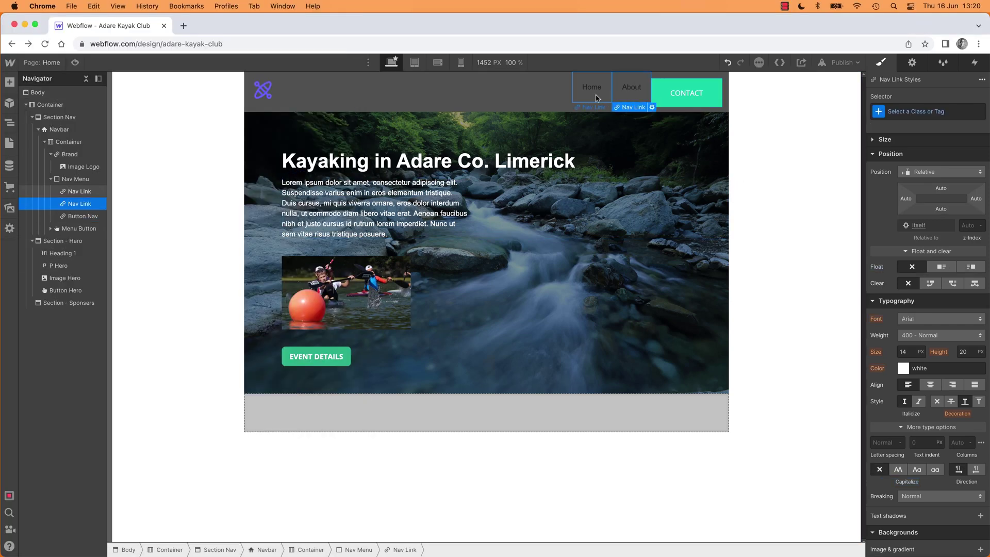
click(670, 100)
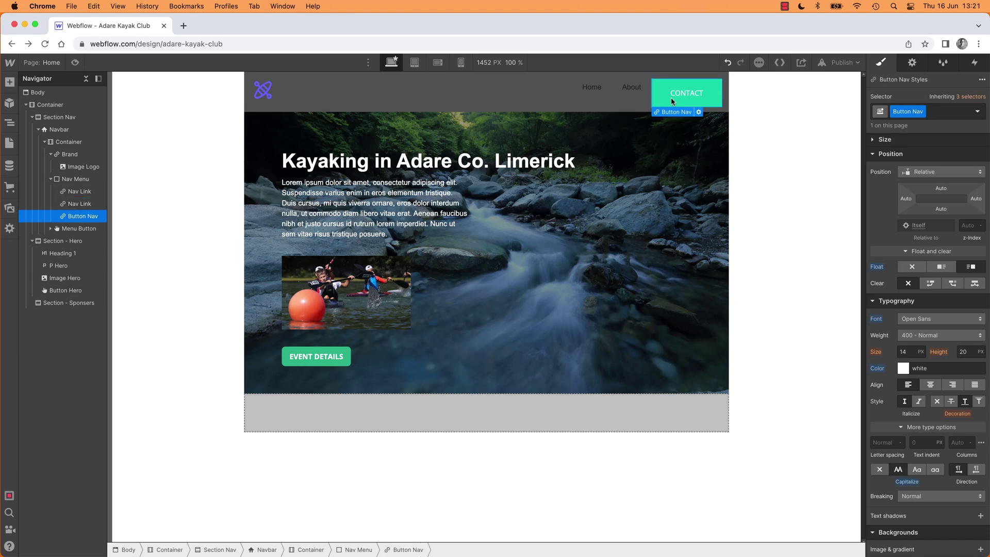
click(639, 98)
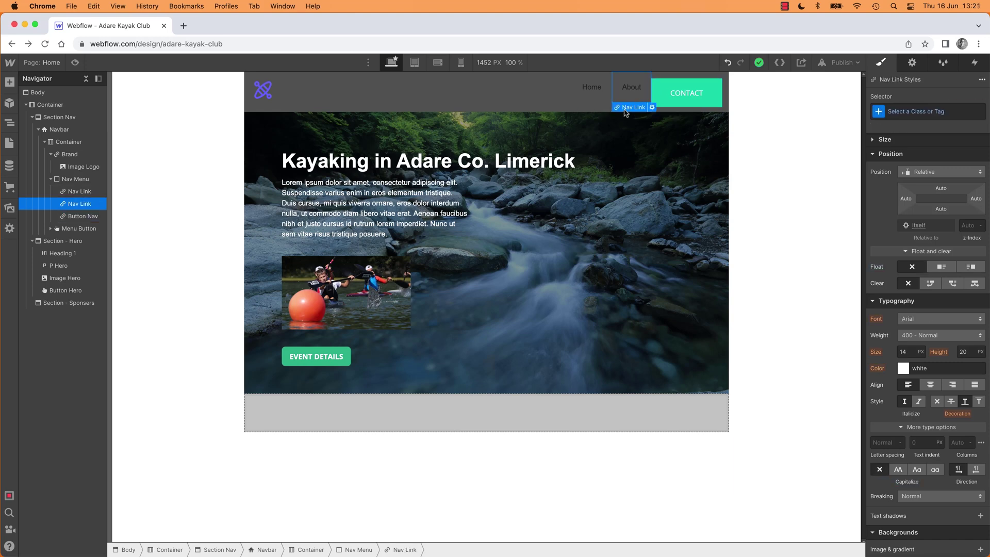
click(937, 111)
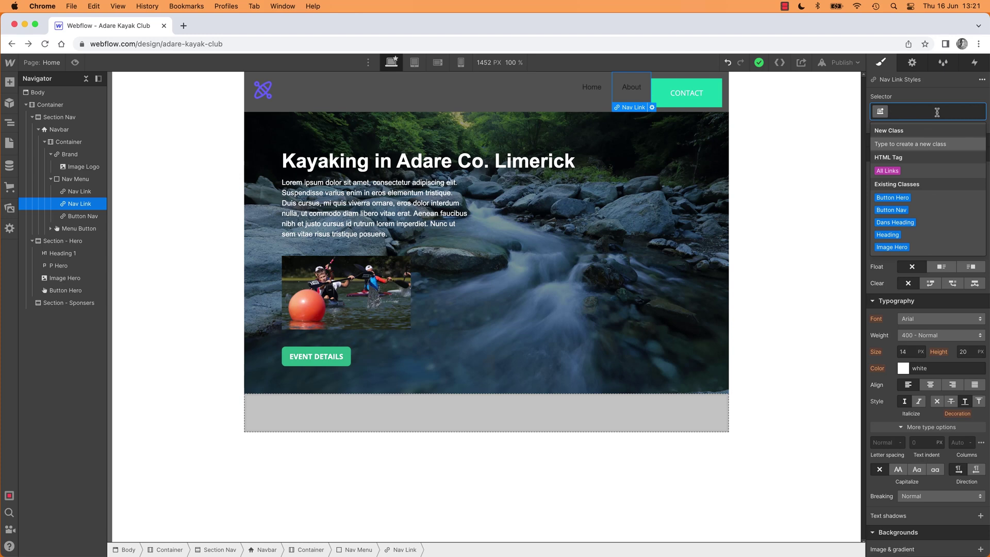
text(buu)
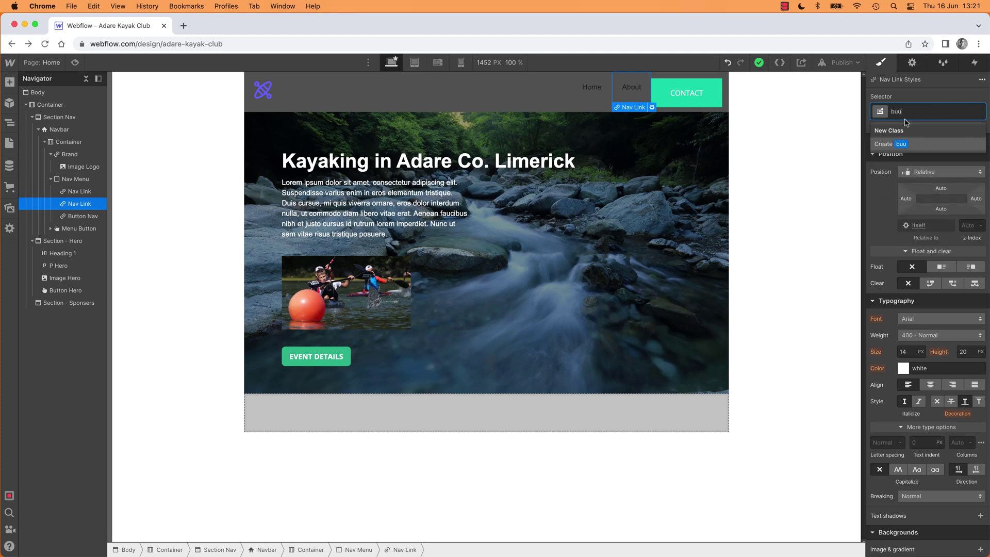
key(BackSpace)
key(Down)
key(Down)
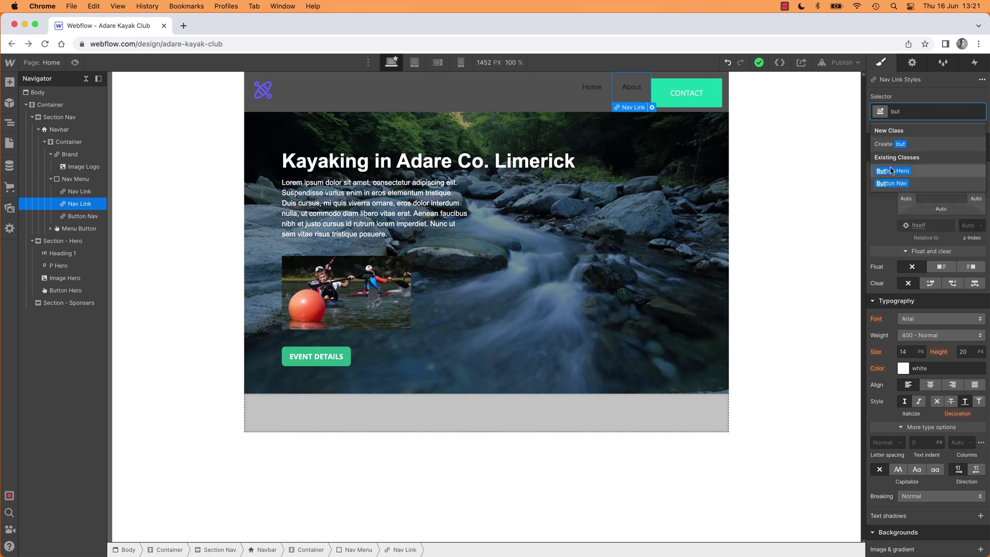
key(Return)
Give the Home nav link the Button Nav class and compare with the Hi Fi mockup
click(574, 93)
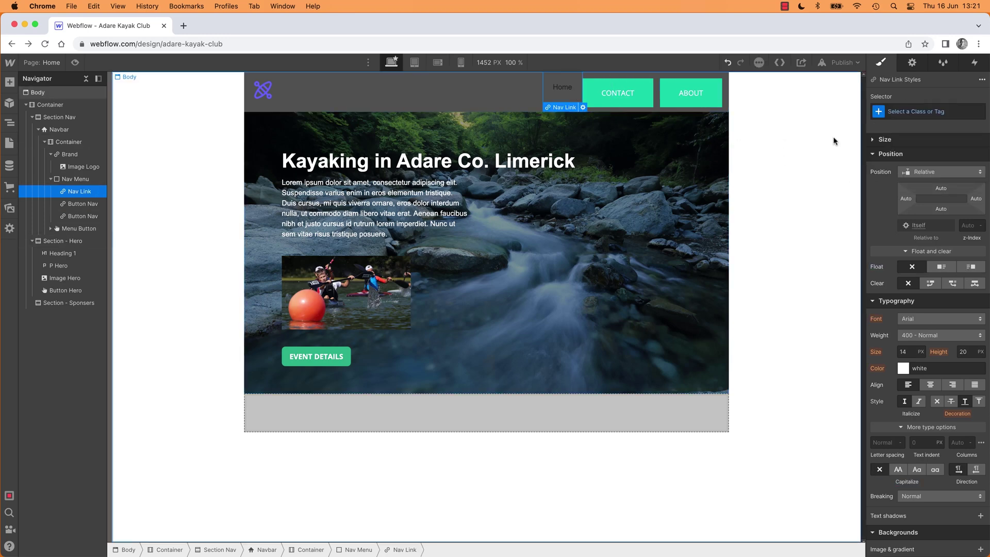
click(922, 111)
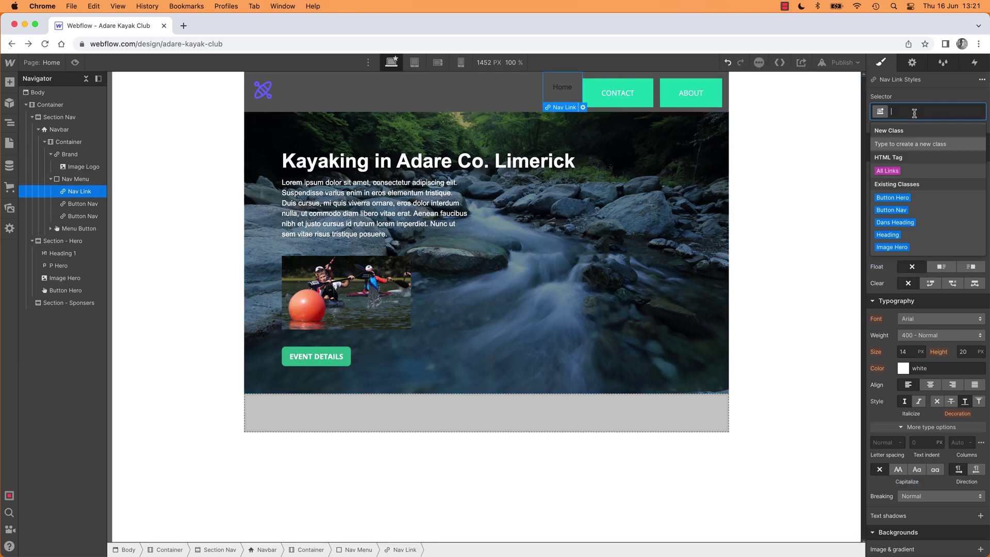
click(890, 209)
click(767, 188)
key(super+Tab)
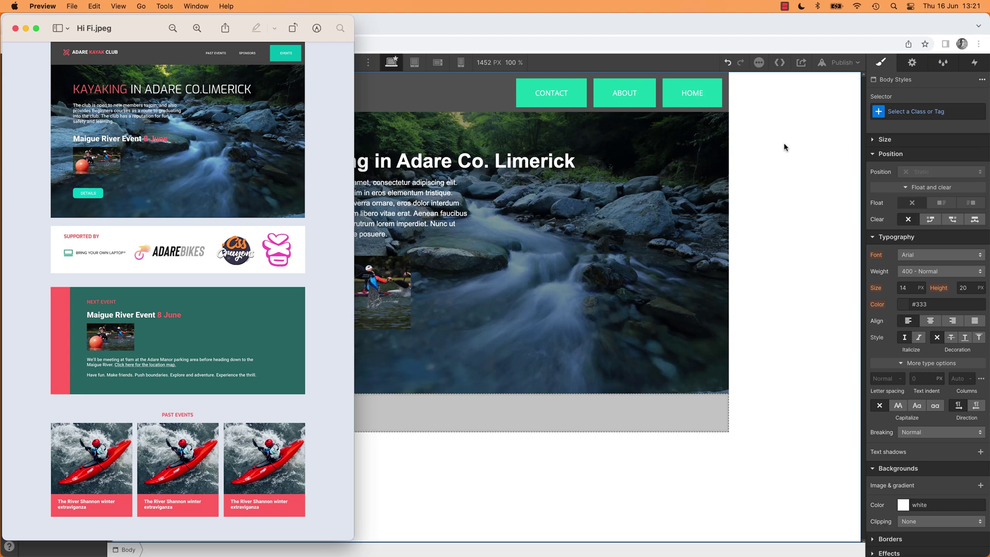
key(super+Tab)
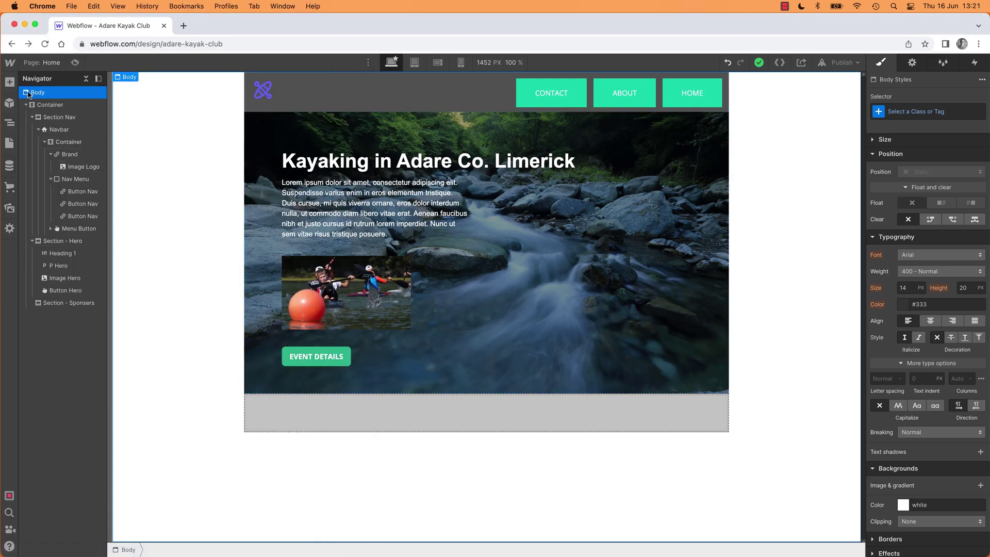
Drag a Text Block onto the navbar and nest it inside Brand, below Image Logo
click(10, 82)
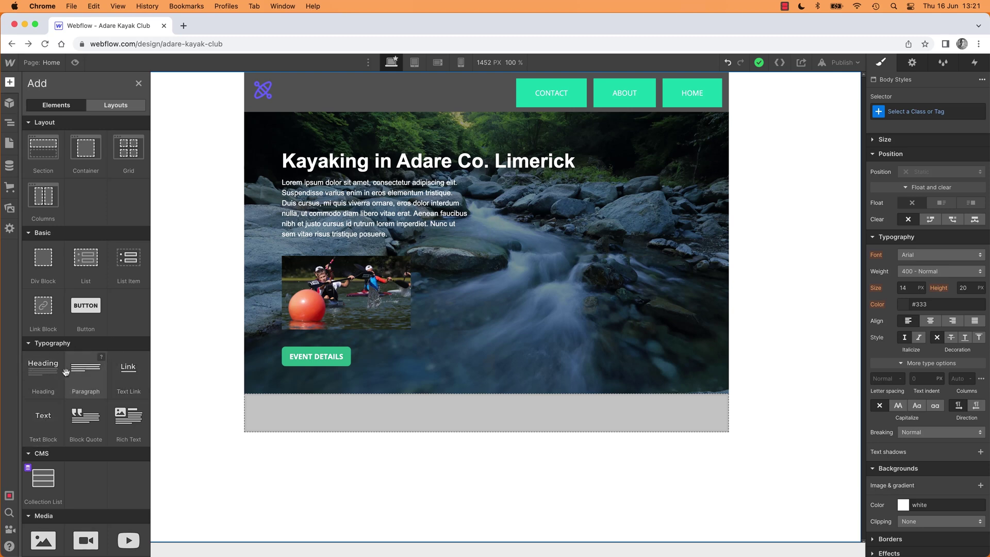
drag(43, 417, 299, 82)
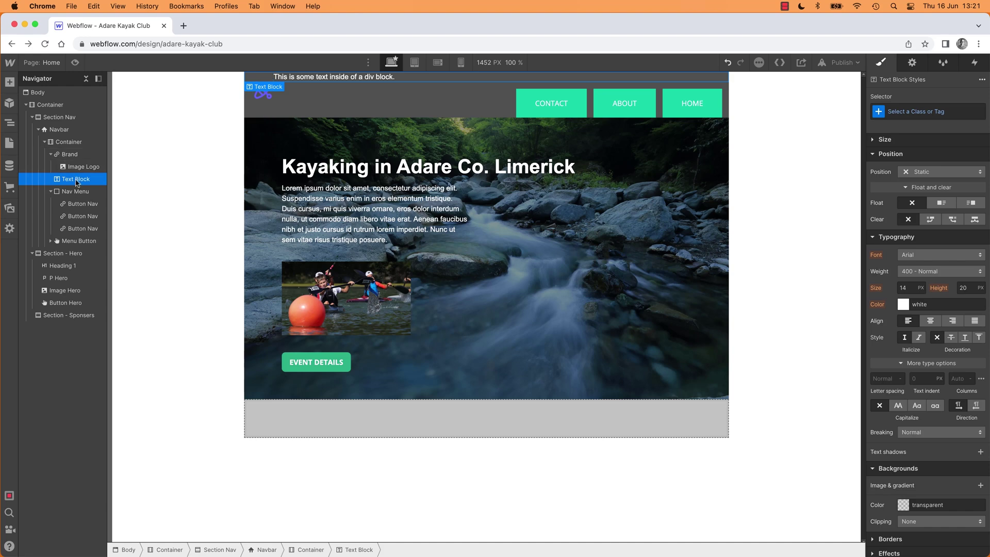
click(73, 154)
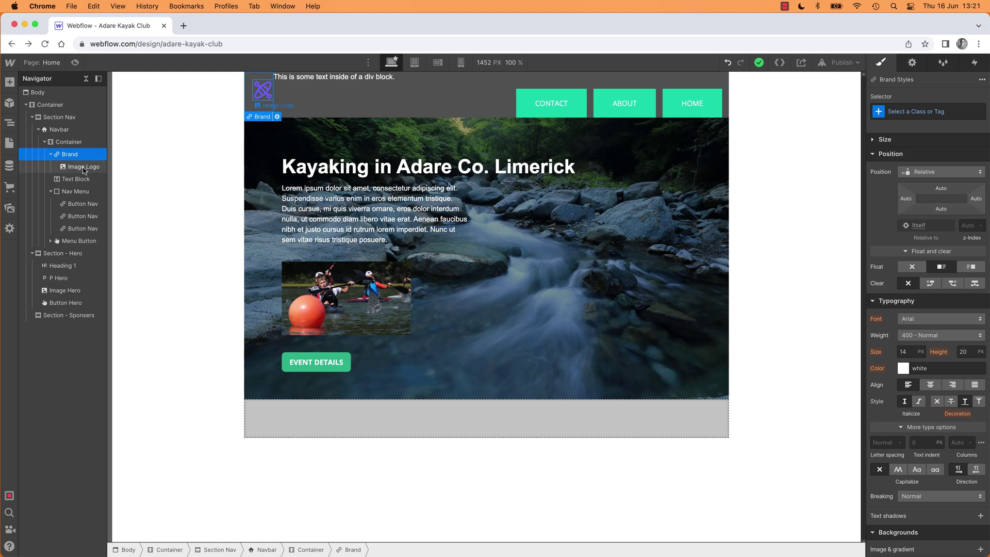
click(83, 168)
click(80, 182)
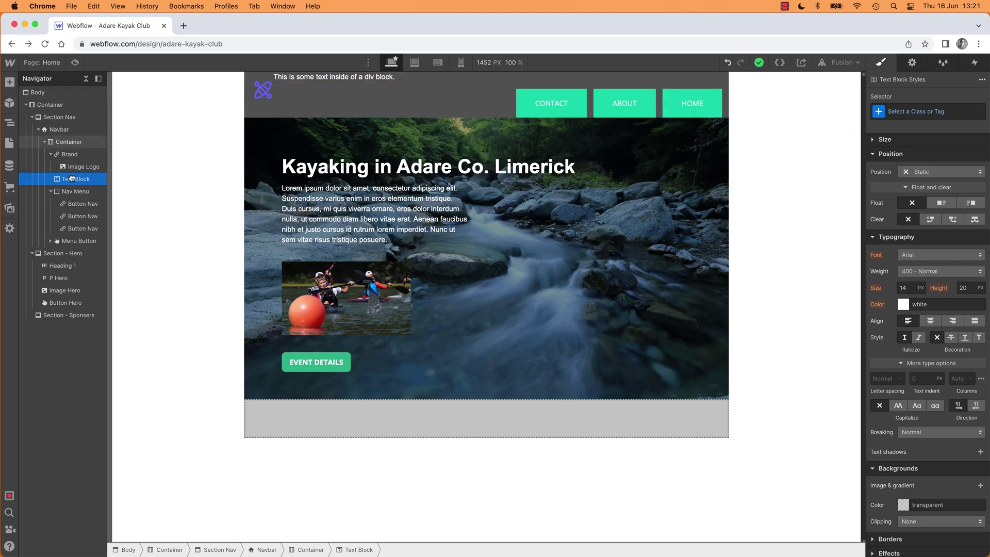
drag(72, 172, 74, 183)
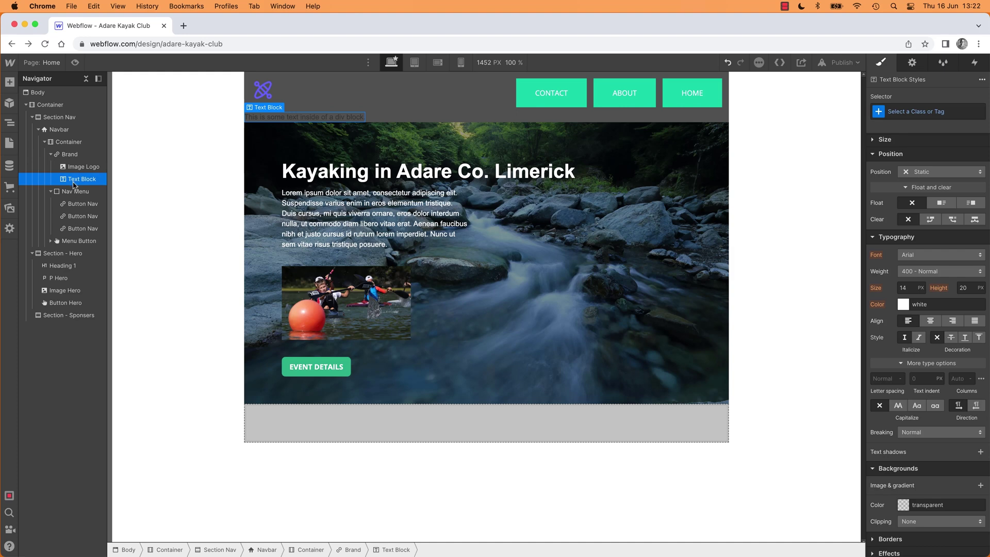
Set the Brand text block's Display to Inline-block so it sits beside the kayak logo
click(72, 154)
click(79, 169)
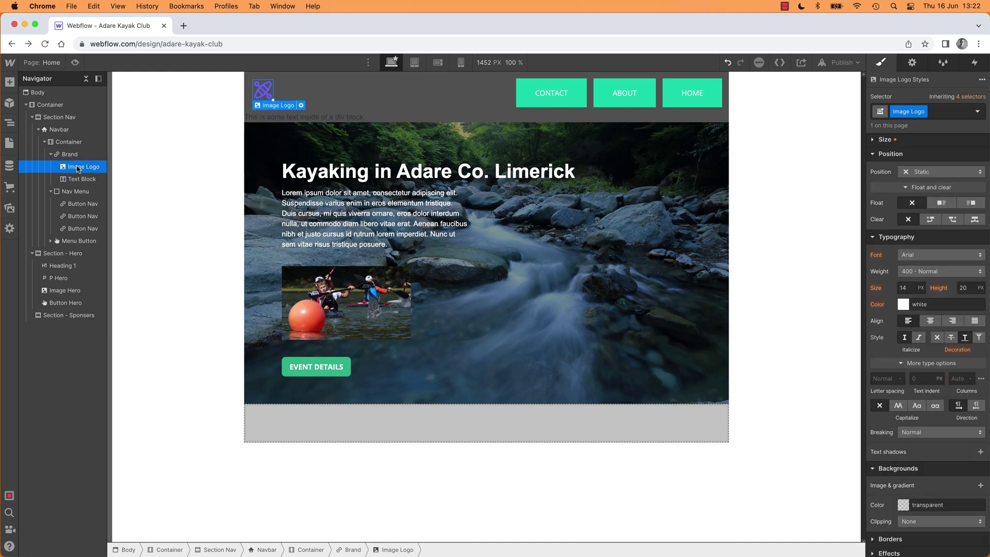
click(72, 154)
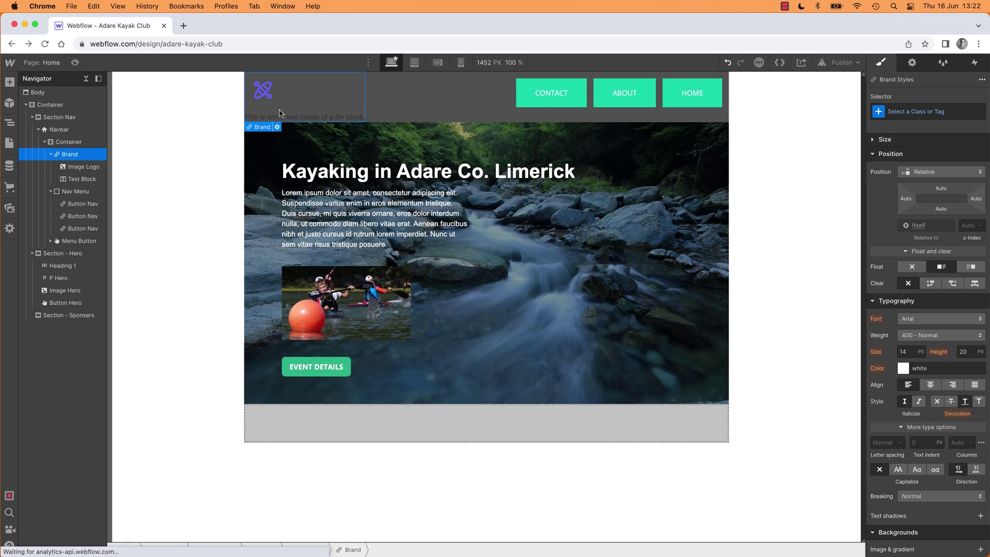
click(77, 167)
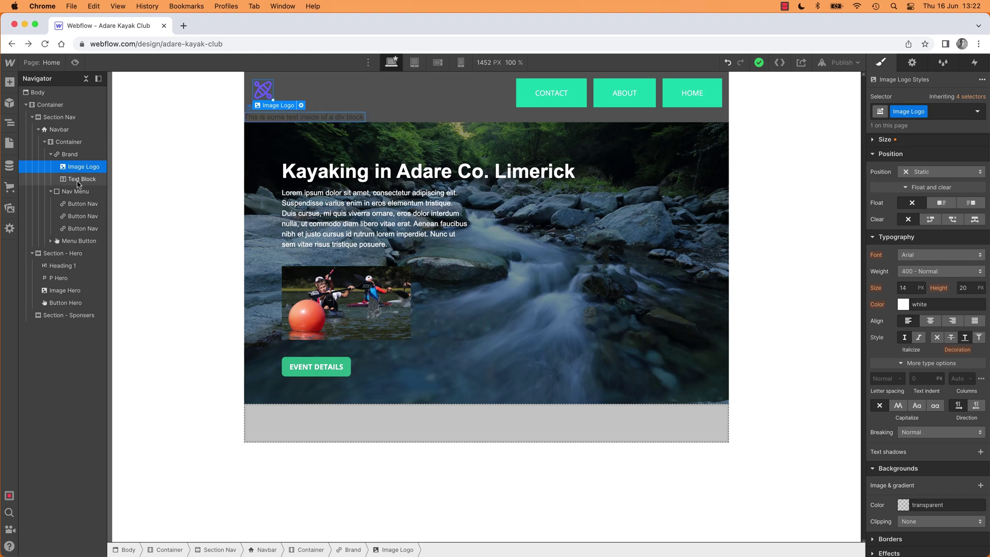
click(78, 180)
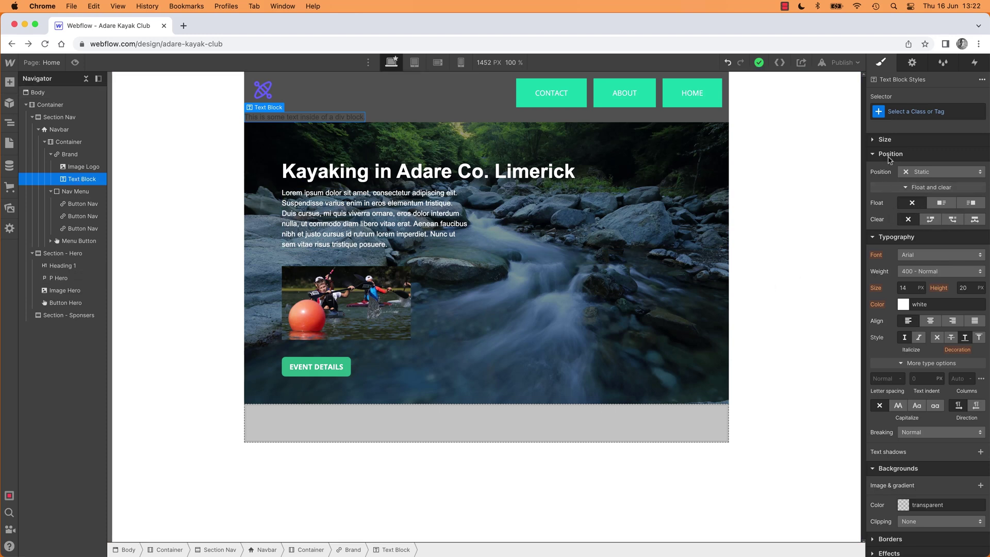
click(873, 140)
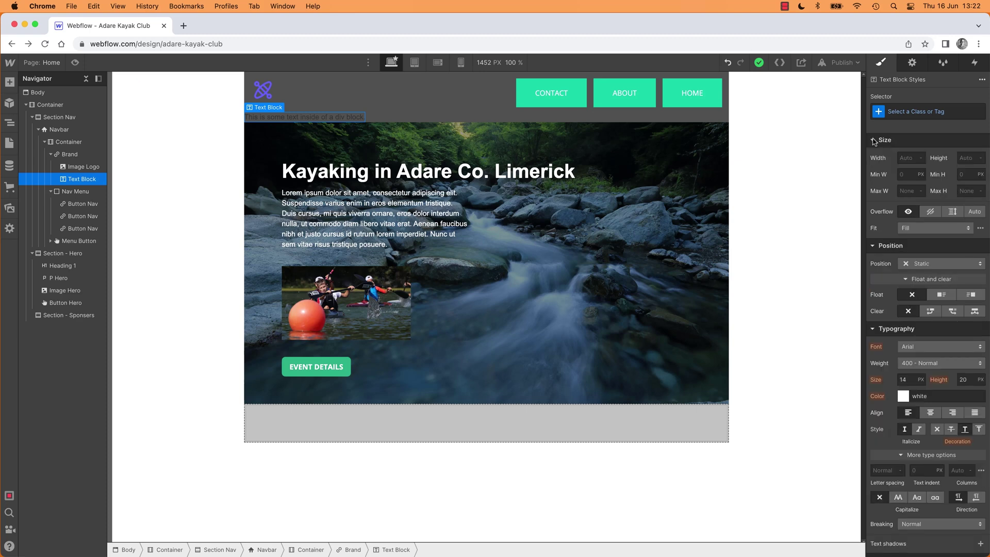
click(873, 140)
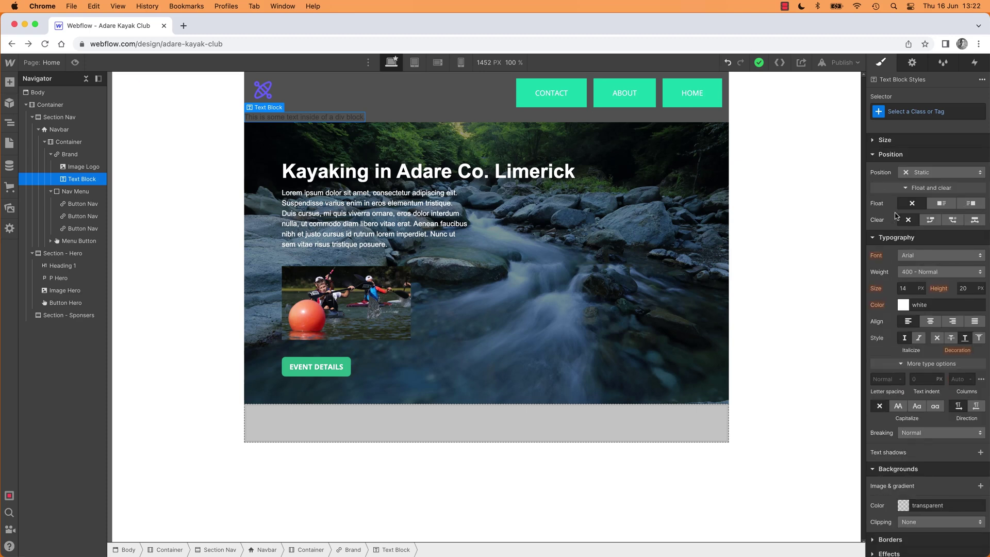
scroll(897, 216, up, 5)
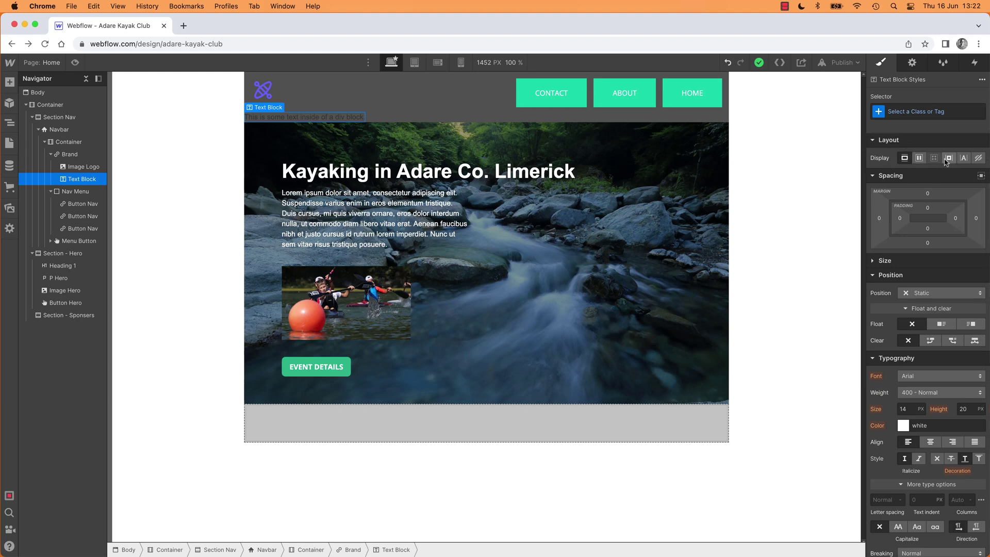
click(948, 158)
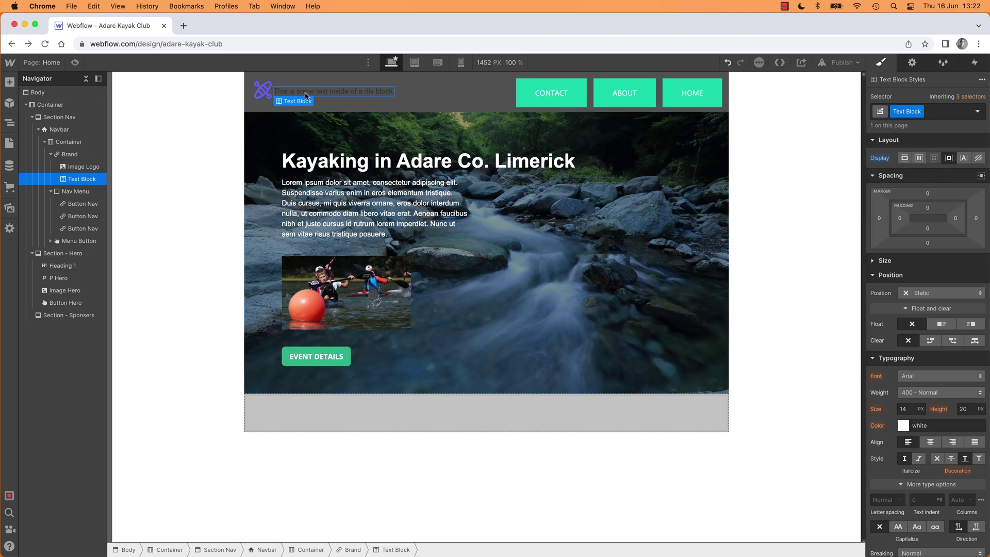
click(266, 95)
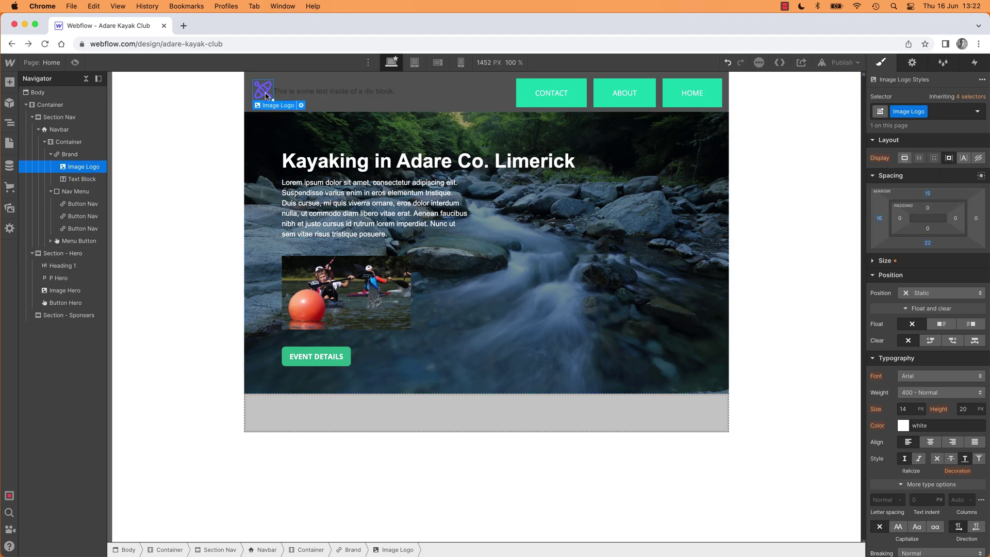
click(316, 95)
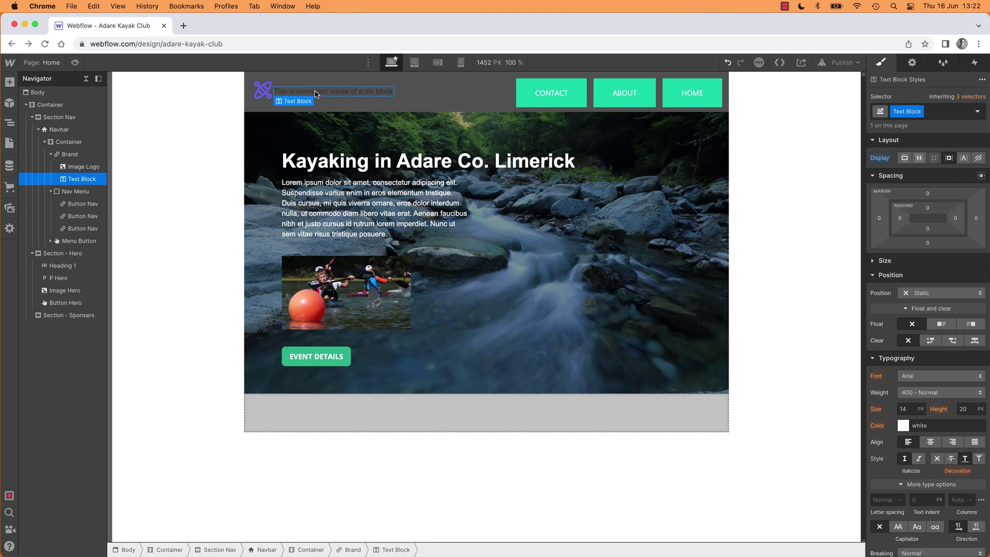
Retype the text block as 'Adare Kayak Club' and remove its auto-added Text Block class
double_click(316, 92)
text(Ad)
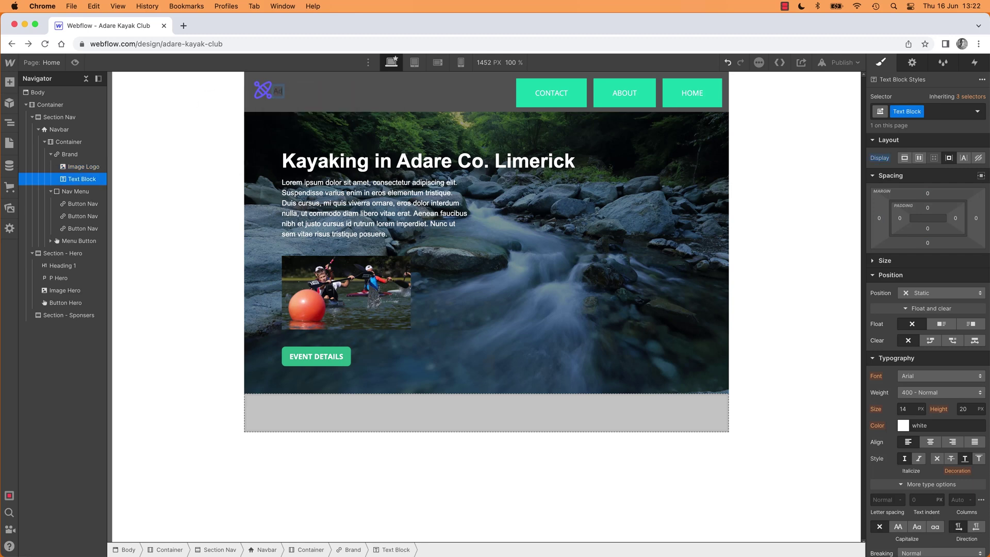
text(are Kayak Club)
click(940, 112)
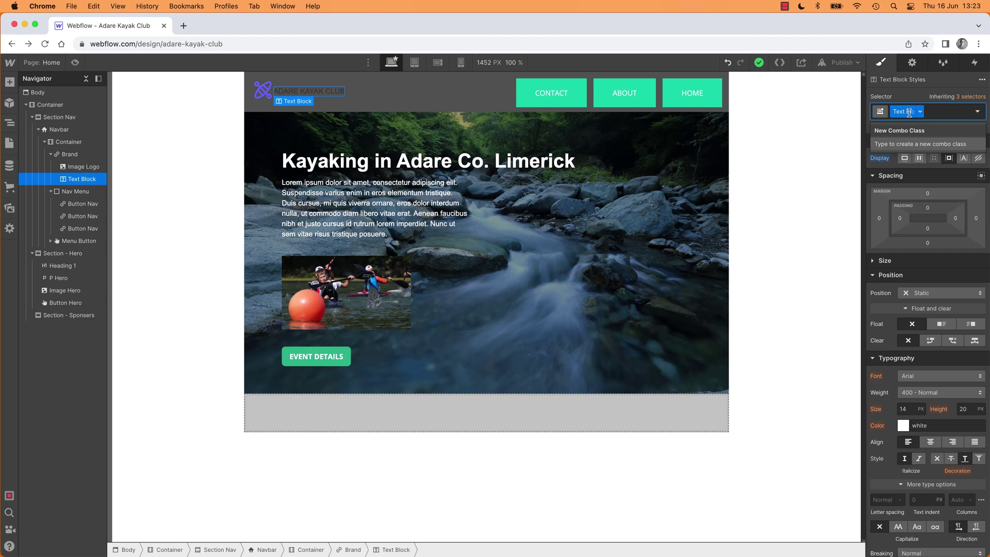
click(920, 113)
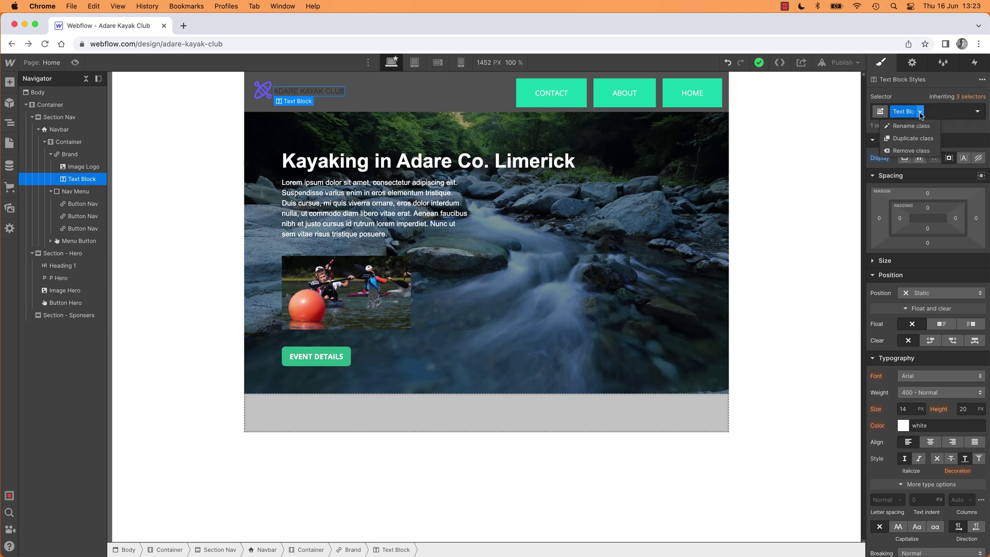
click(911, 151)
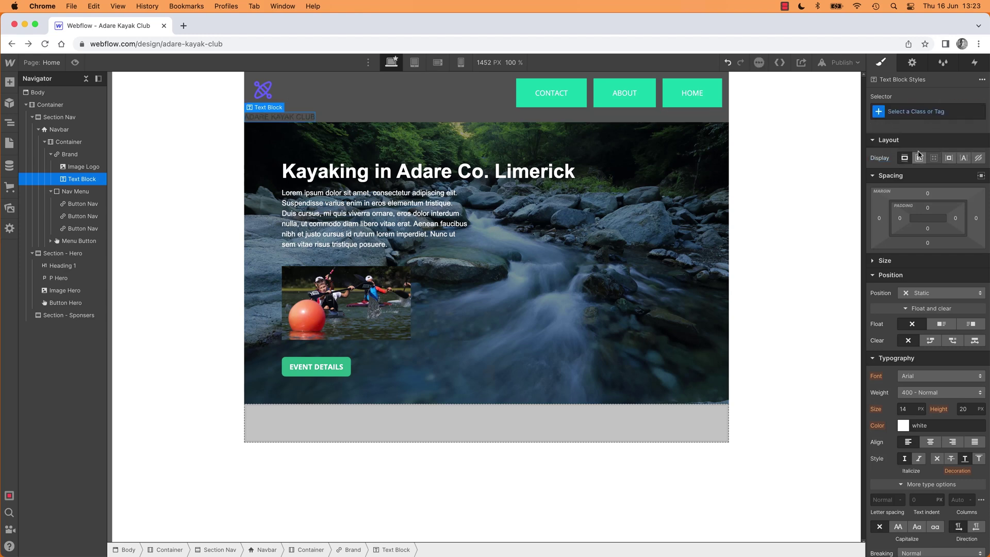
Apply the Text Logo class to the club name text
click(917, 111)
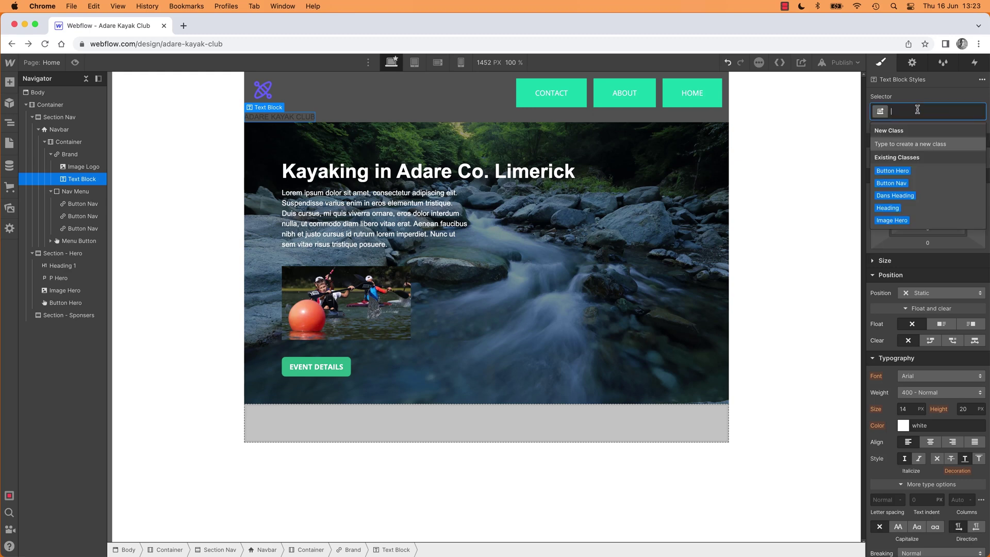
text(TE)
click(897, 183)
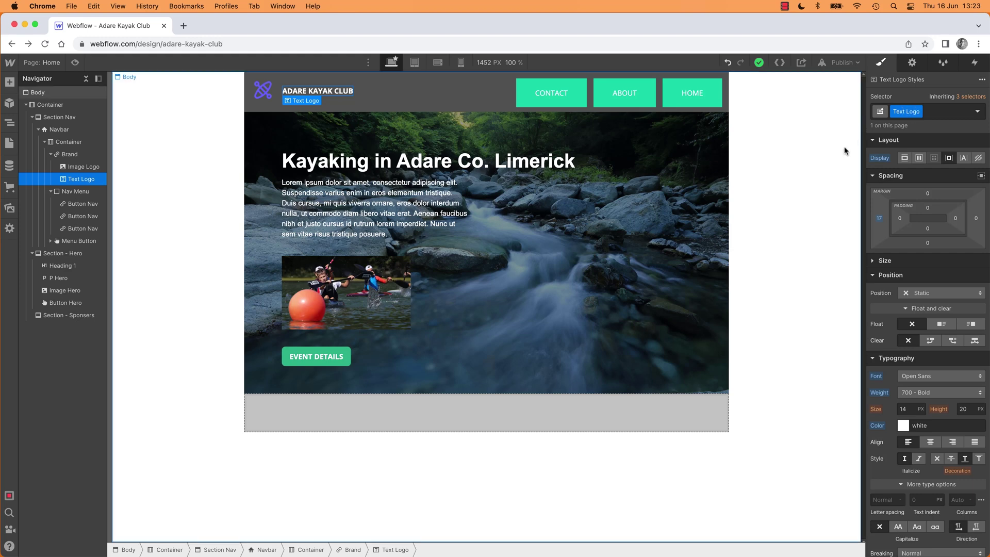
Give the Image Logo a 29 px left margin and a 22 px top margin
click(802, 222)
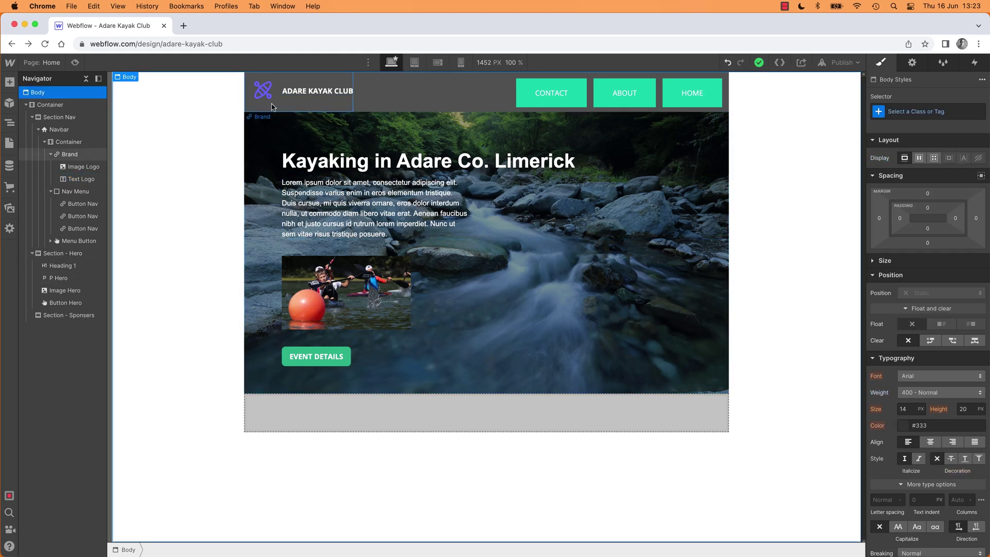
click(83, 166)
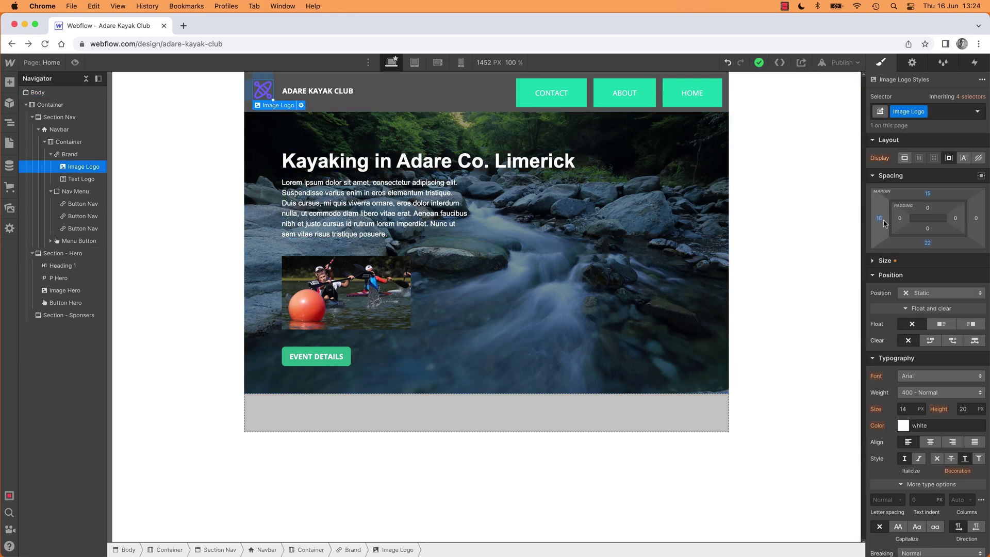
drag(874, 216, 874, 218)
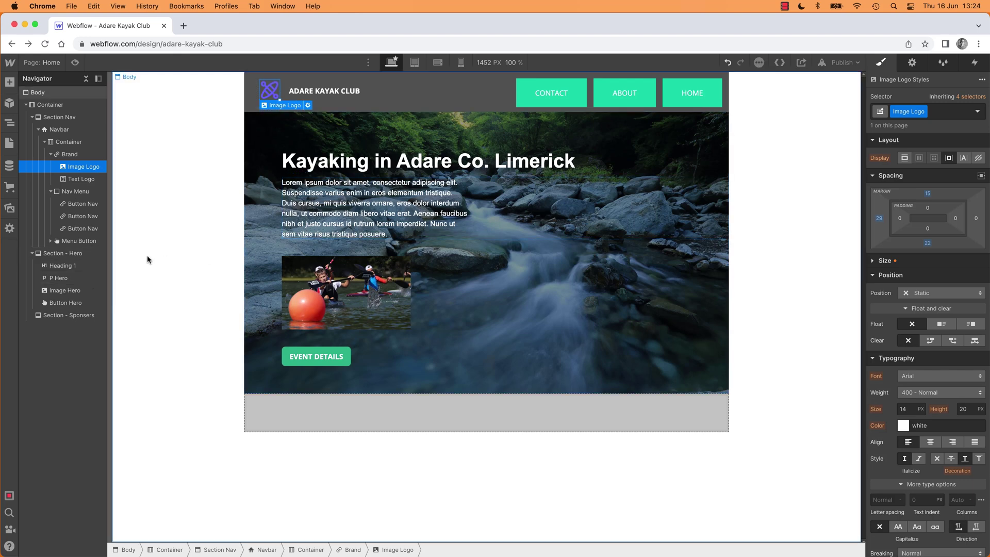
click(938, 199)
text(22)
key(Return)
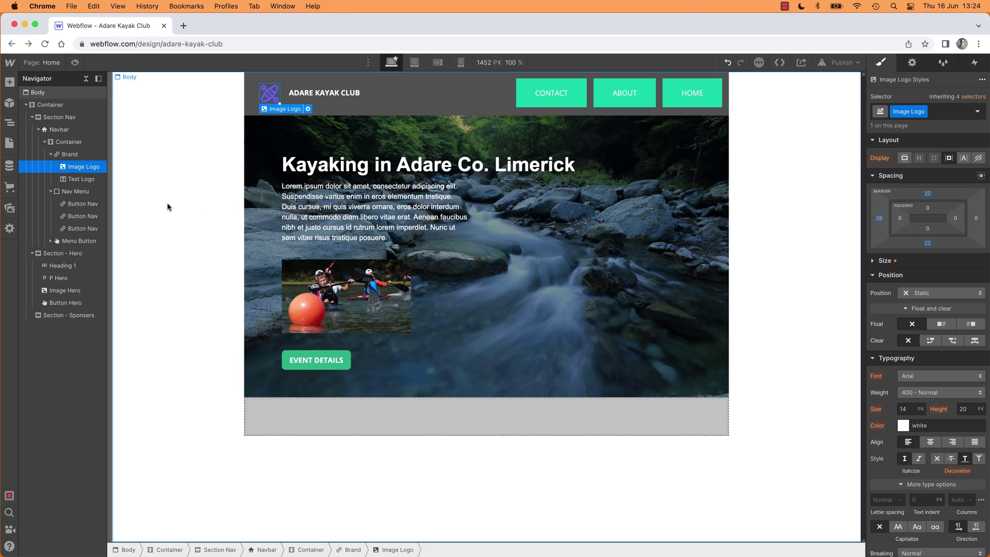